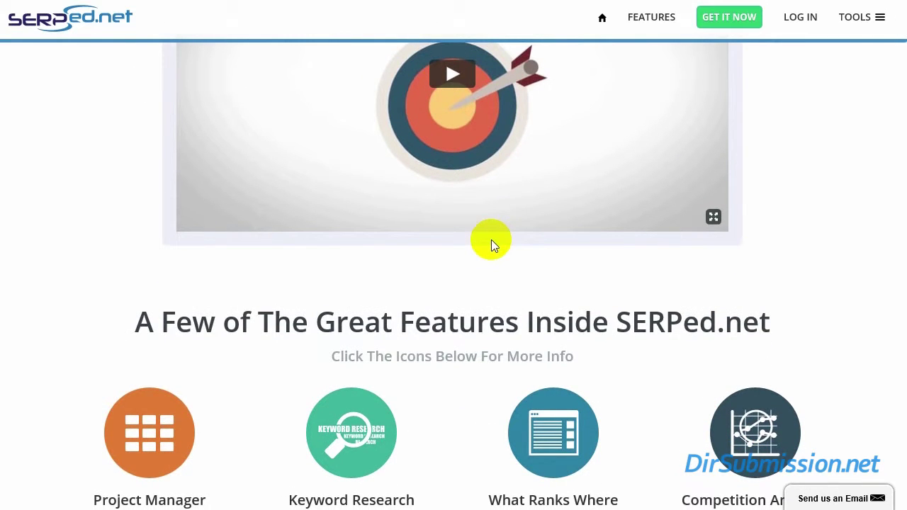
scroll(491, 240, down, 4)
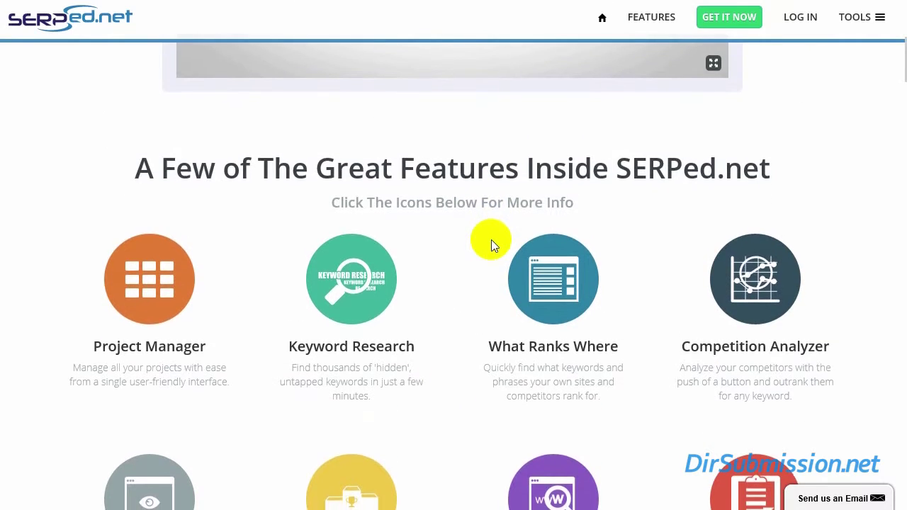
scroll(491, 240, down, 3)
scroll(250, 149, up, 2)
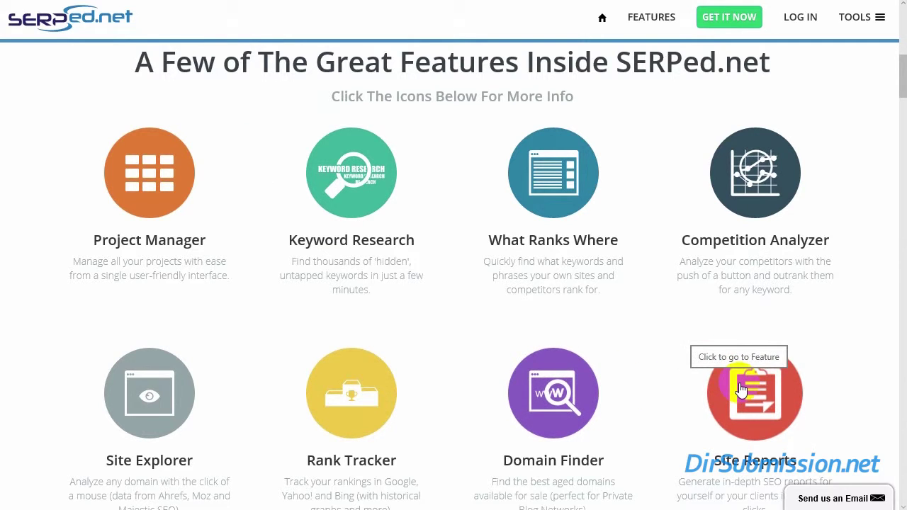
- Scroll past 'That's Not All!', partner logos and device mockups to the Real Feedback testimonials
scroll(682, 354, down, 3)
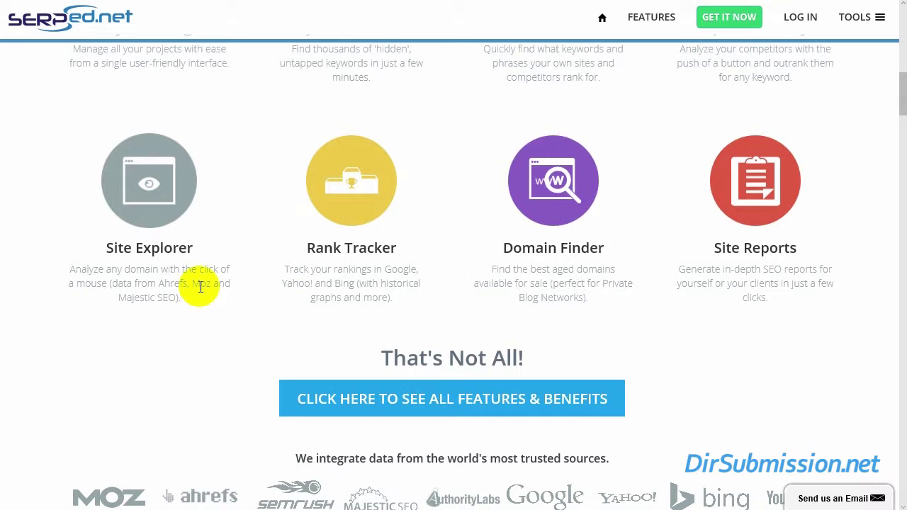
scroll(201, 287, down, 3)
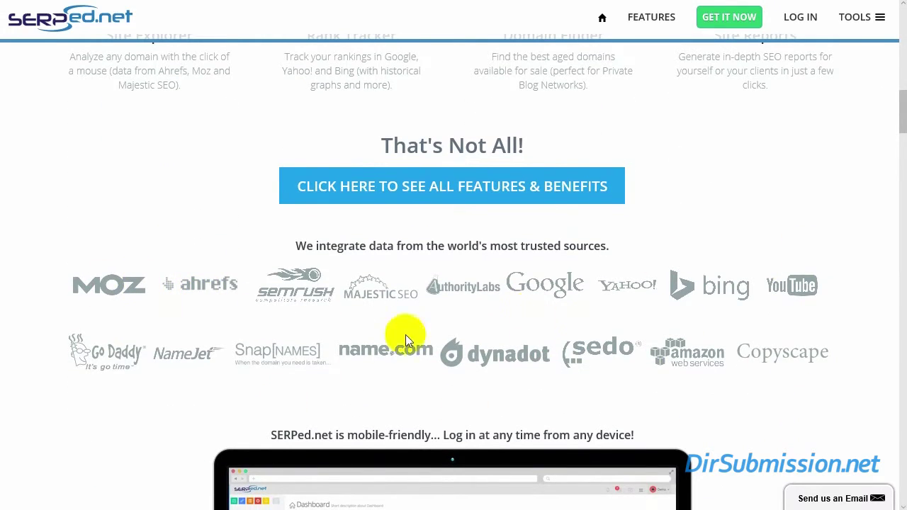
scroll(460, 290, down, 4)
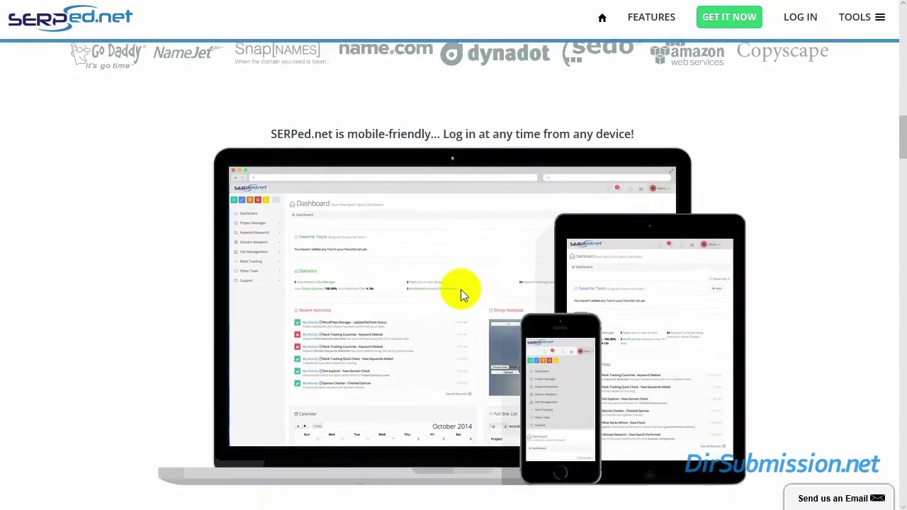
scroll(461, 290, up, 4)
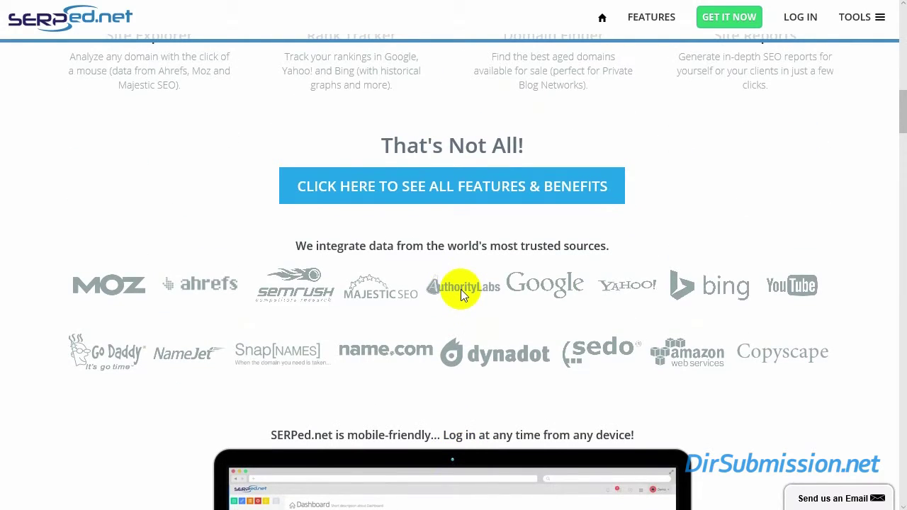
scroll(461, 289, down, 2)
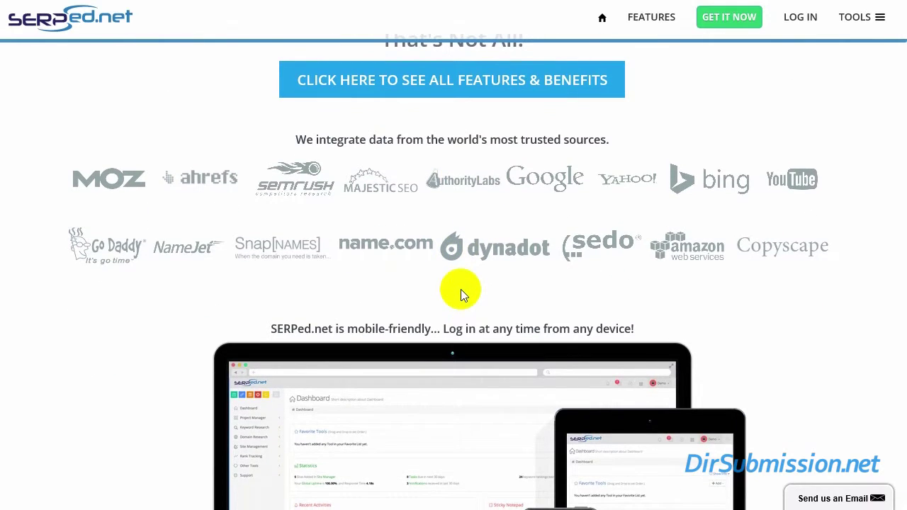
scroll(461, 289, down, 5)
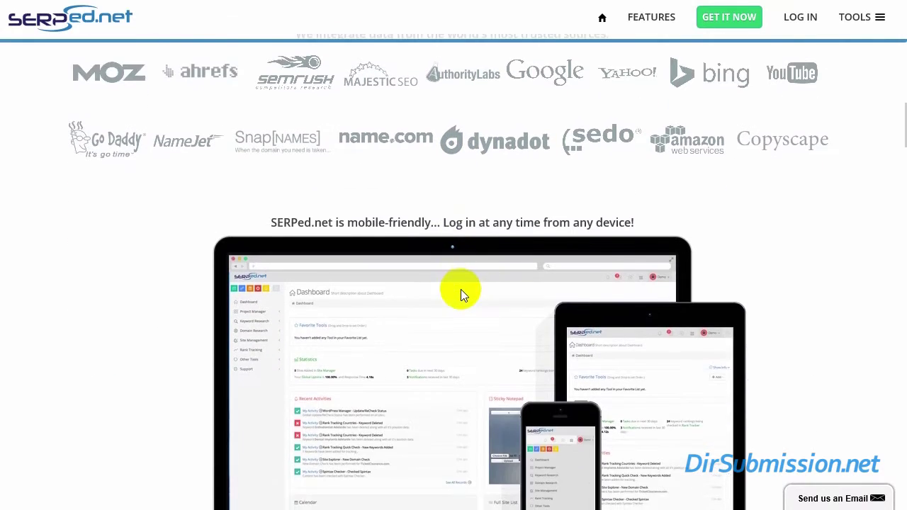
scroll(460, 289, down, 4)
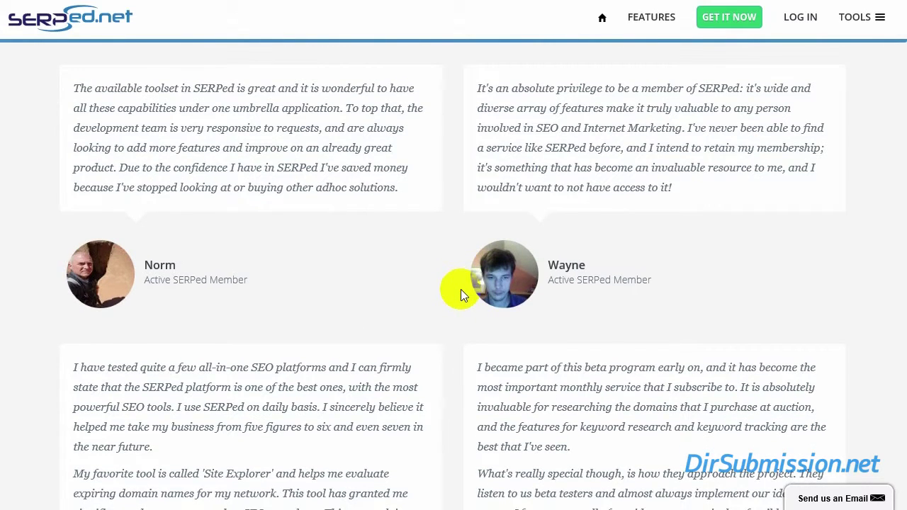
- Scroll through the facts, Premium/Ultimate pricing, wait-list box and FAQ to the footer
scroll(460, 289, down, 4)
scroll(460, 290, down, 5)
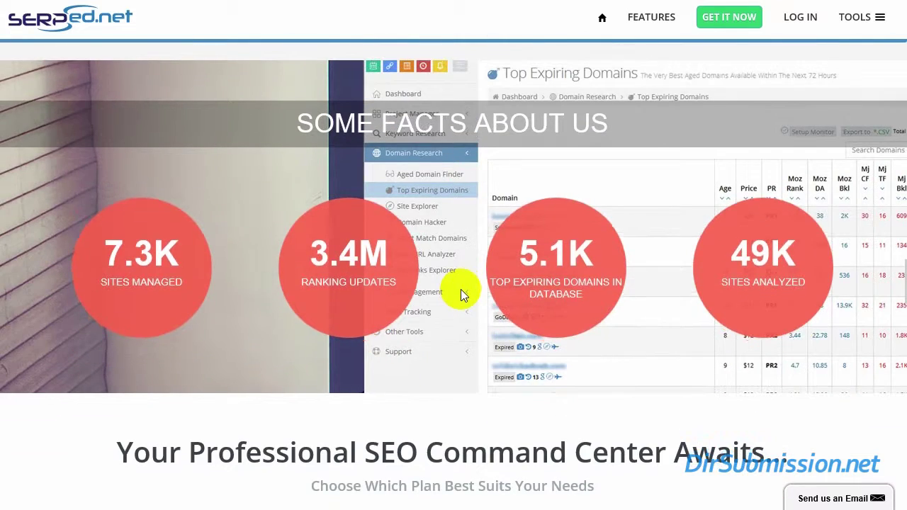
scroll(461, 290, down, 5)
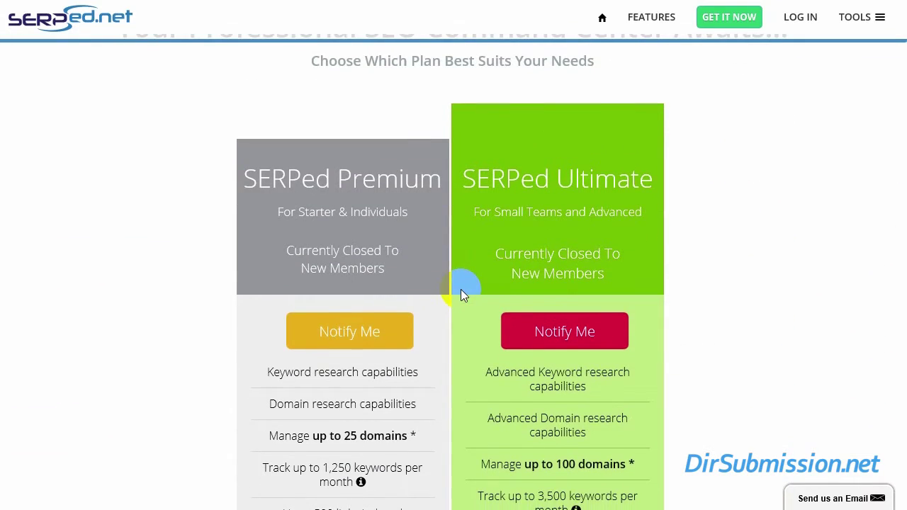
scroll(461, 290, down, 3)
scroll(461, 290, down, 2)
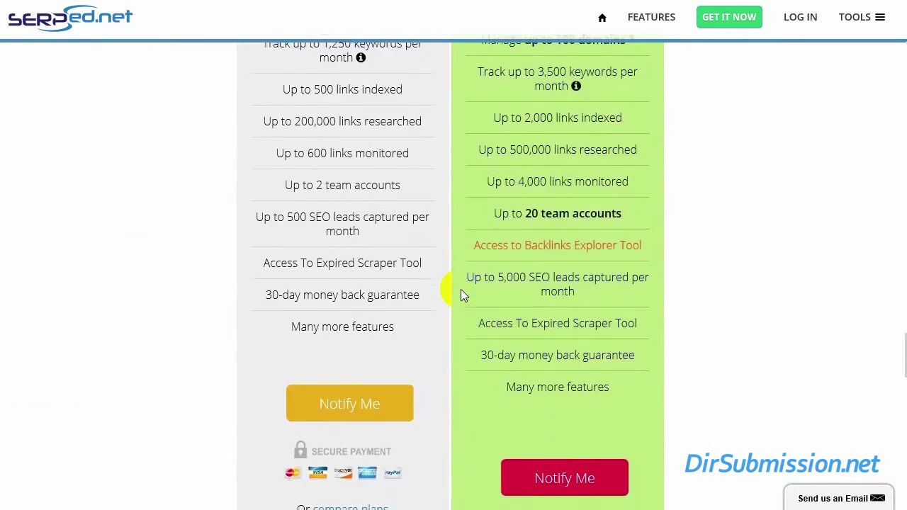
scroll(461, 290, up, 2)
scroll(461, 289, up, 2)
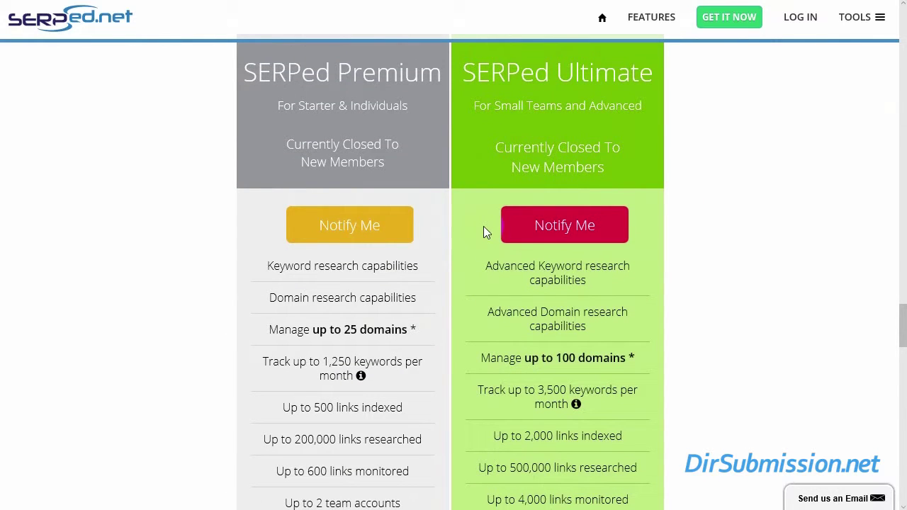
scroll(483, 227, down, 3)
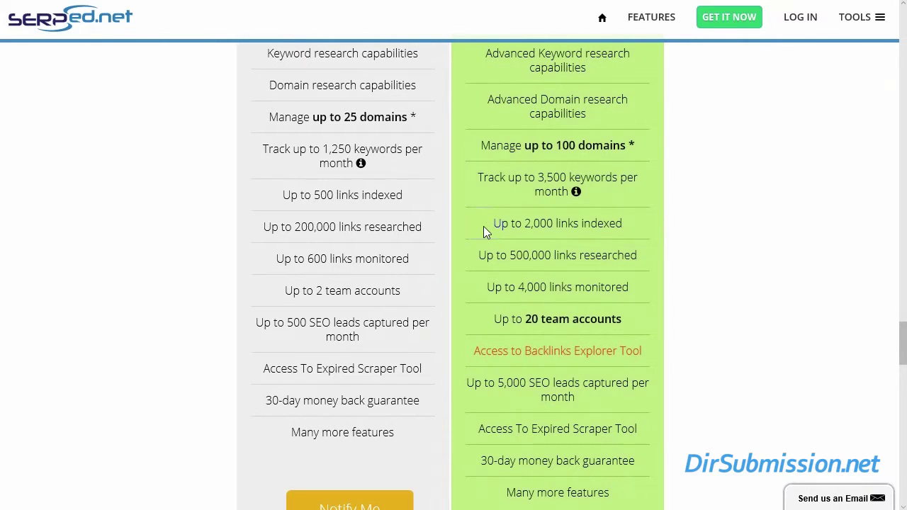
scroll(484, 226, down, 3)
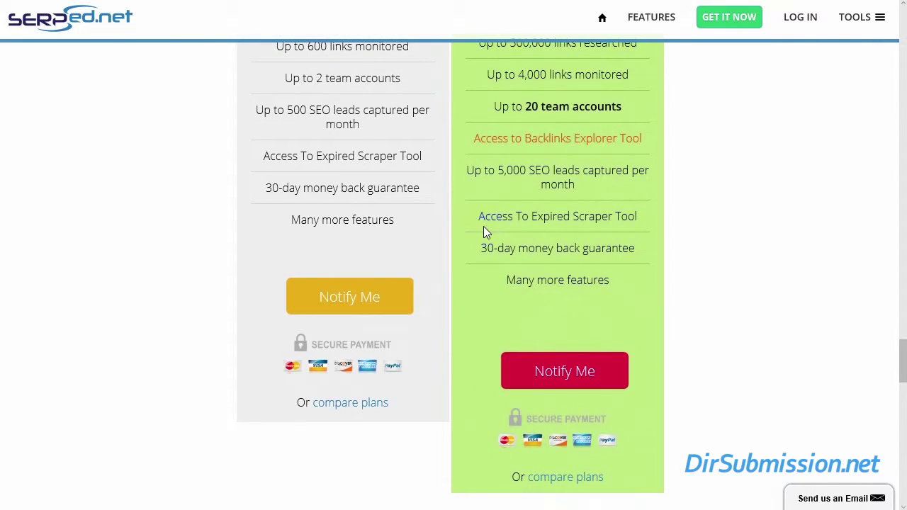
scroll(483, 226, down, 5)
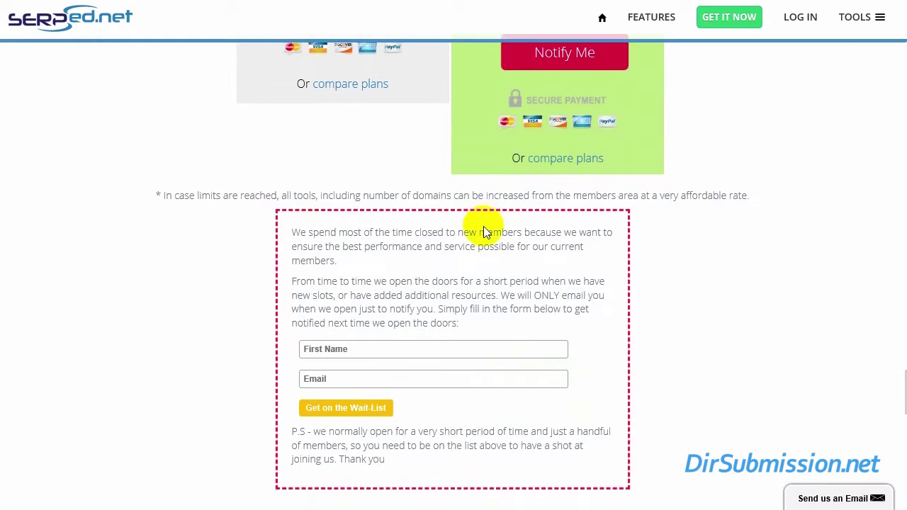
scroll(483, 226, down, 5)
scroll(484, 226, down, 7)
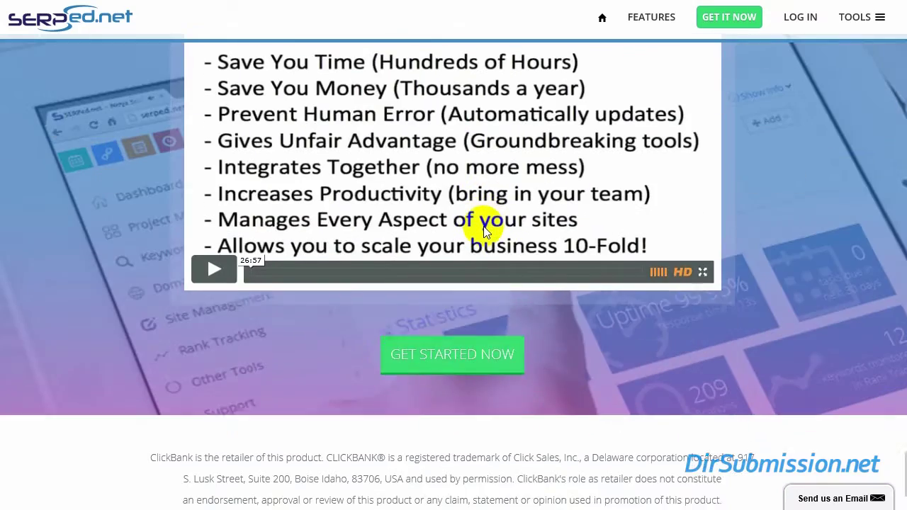
scroll(483, 226, down, 2)
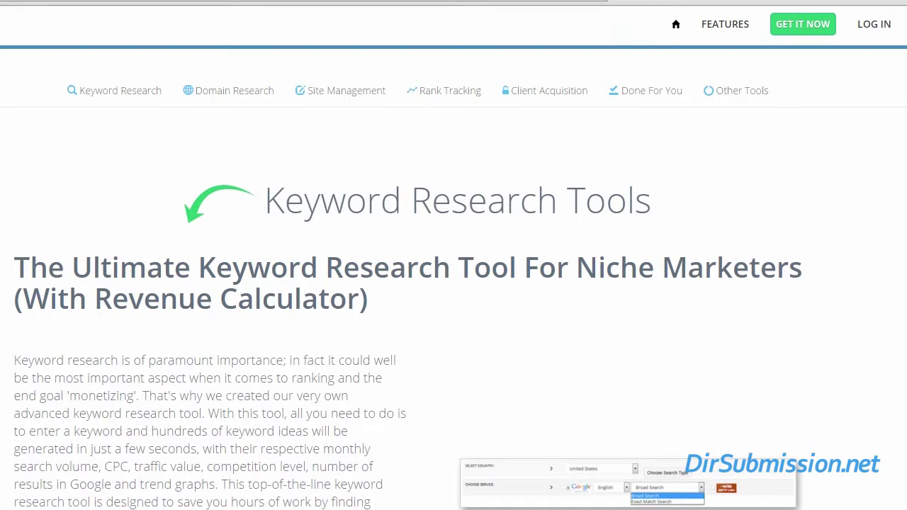
- Scroll the Dashboard down to the Statistics widgets and back up
scroll(453, 283, down, 15)
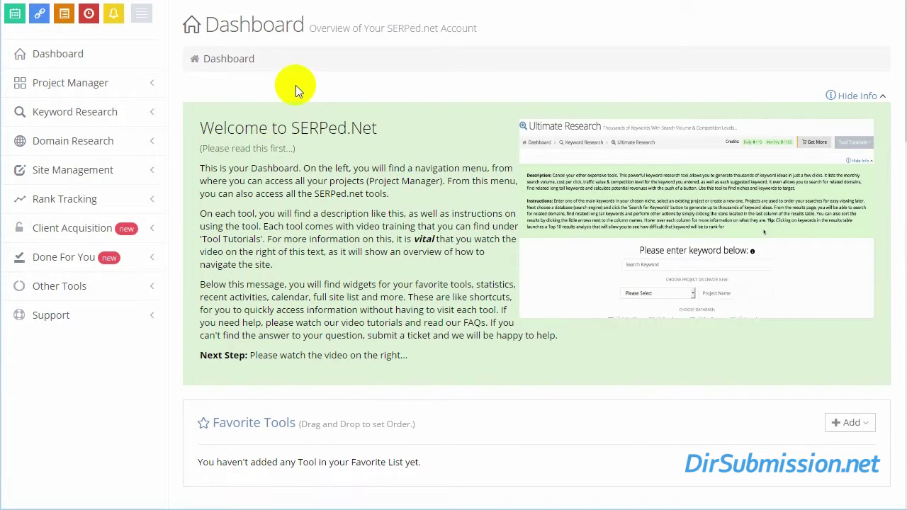
scroll(431, 349, down, 10)
scroll(431, 348, up, 5)
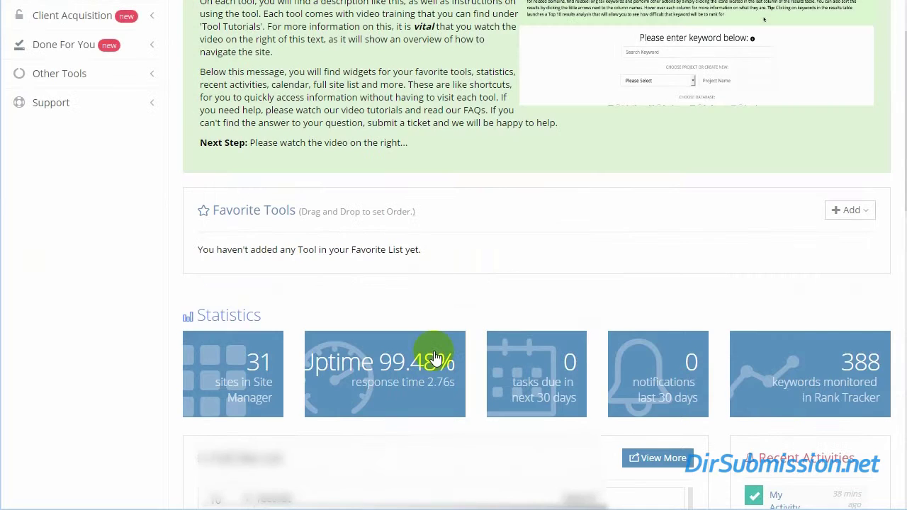
scroll(434, 351, up, 5)
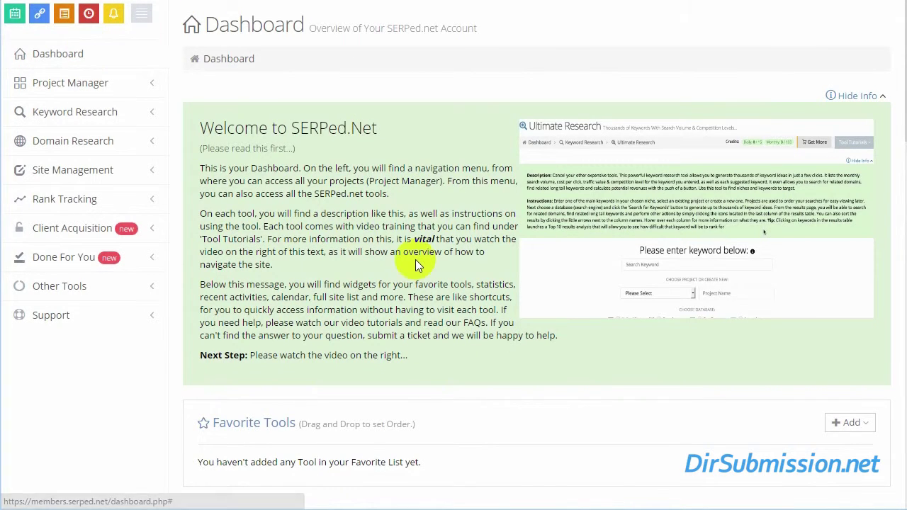
scroll(415, 260, down, 2)
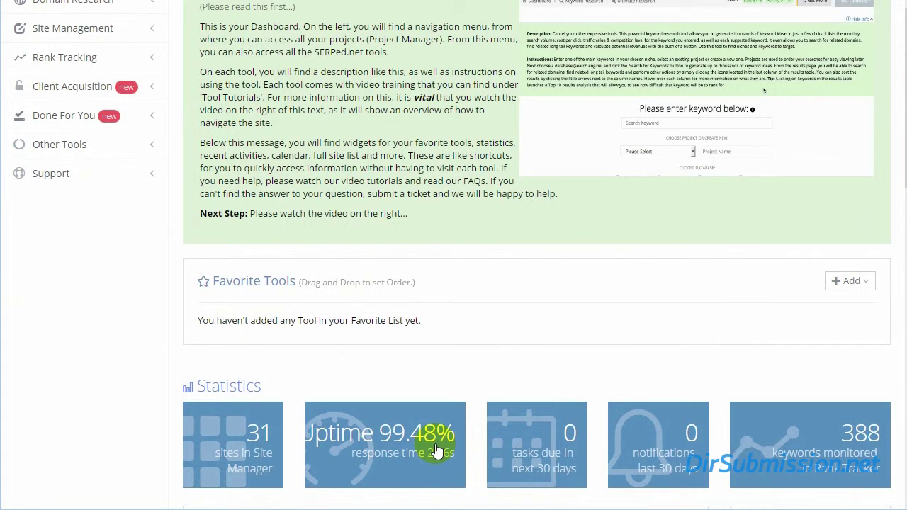
scroll(437, 451, up, 2)
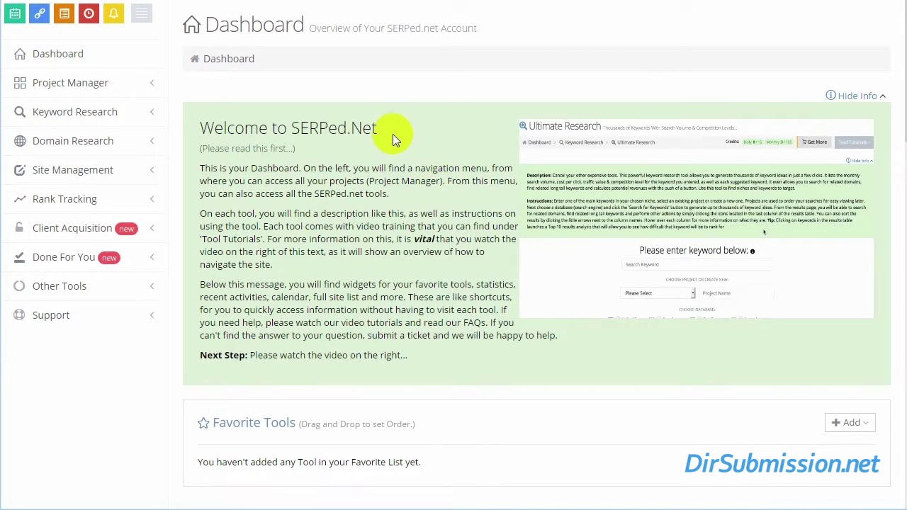
- Expand and collapse Project Manager in the sidebar, then show the Keyword Research tools
click(79, 83)
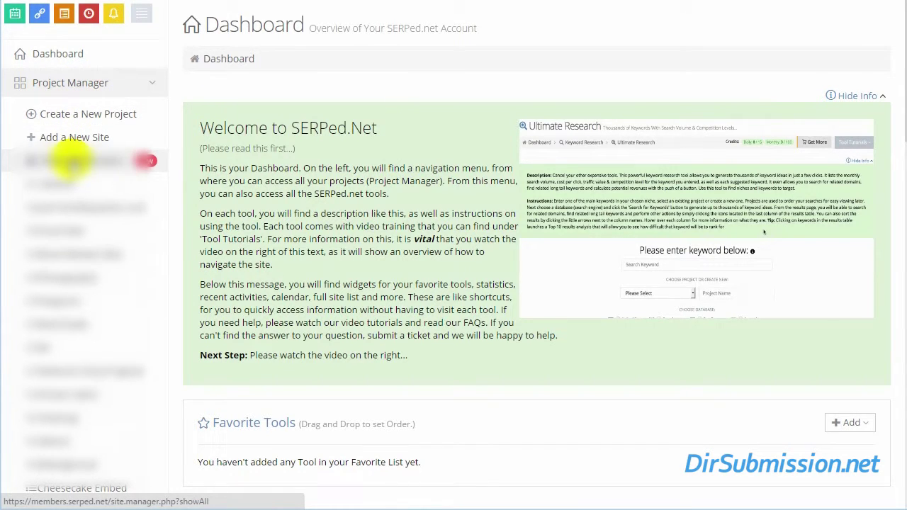
click(92, 92)
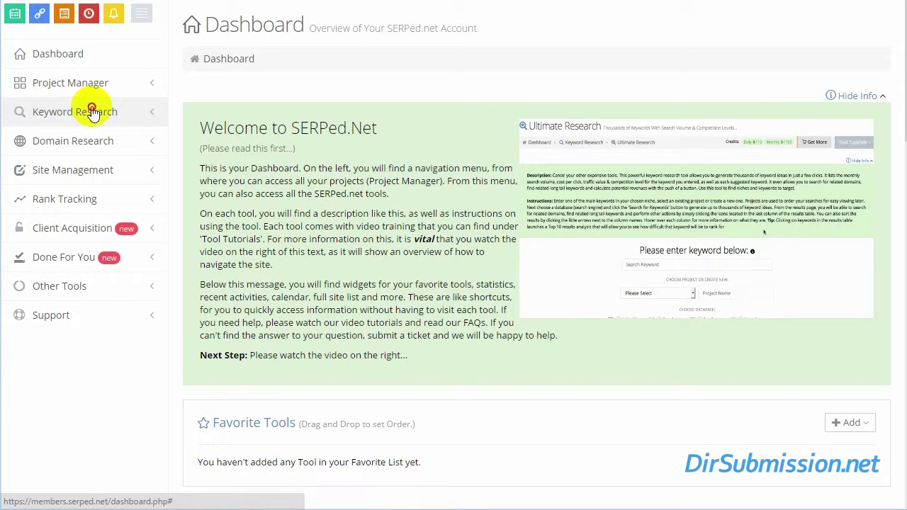
click(90, 112)
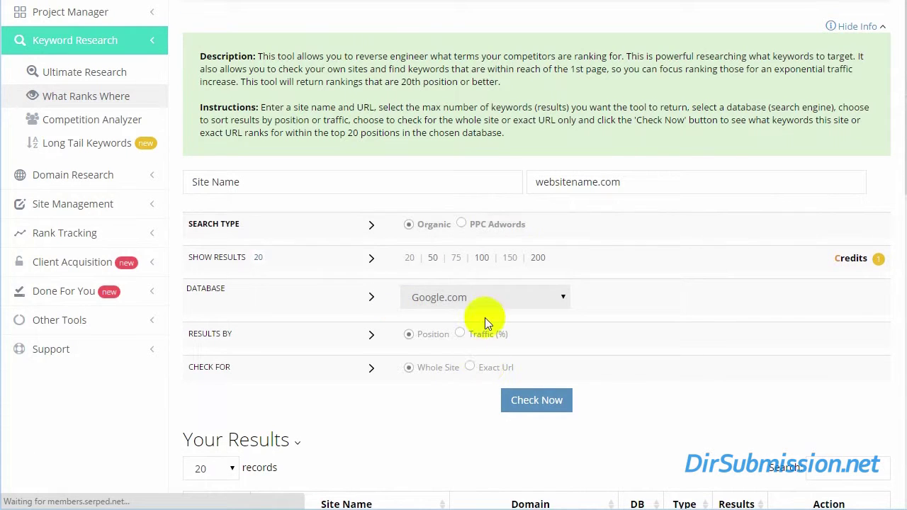
- Run a What Ranks Where check for zillow.com as site name and URL on Google.com
click(409, 176)
text(zillow)
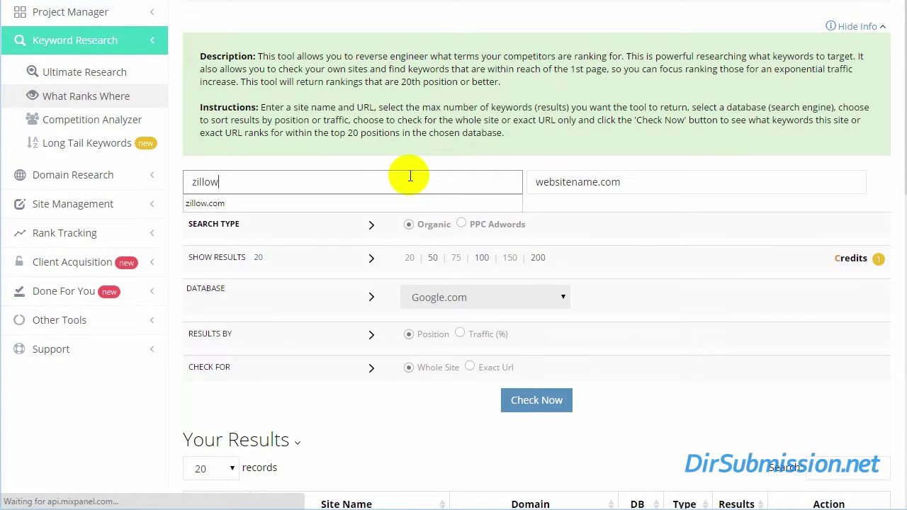
text(.com)
key(Tab)
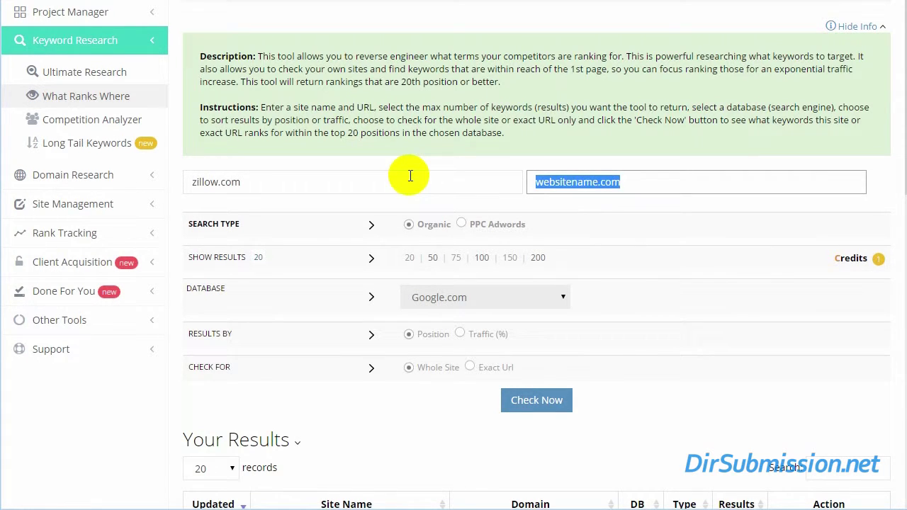
text(zill)
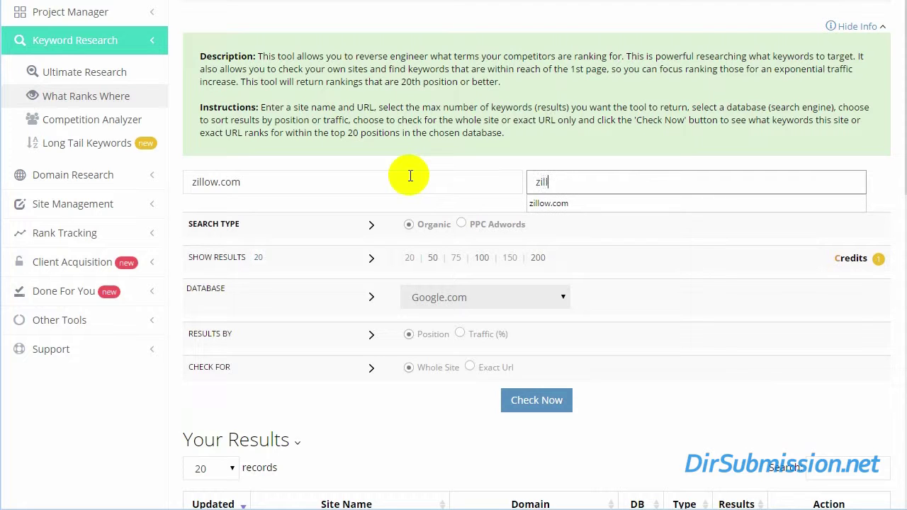
text(m)
key(Tab)
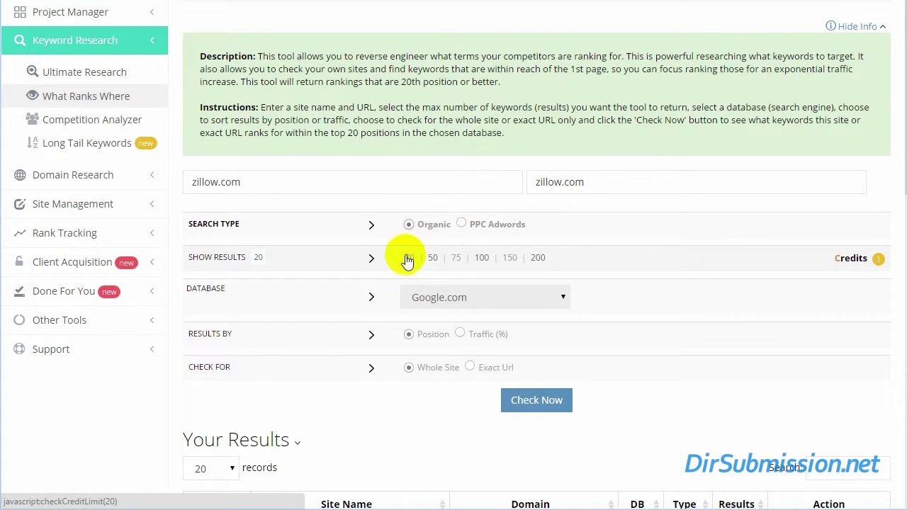
click(470, 299)
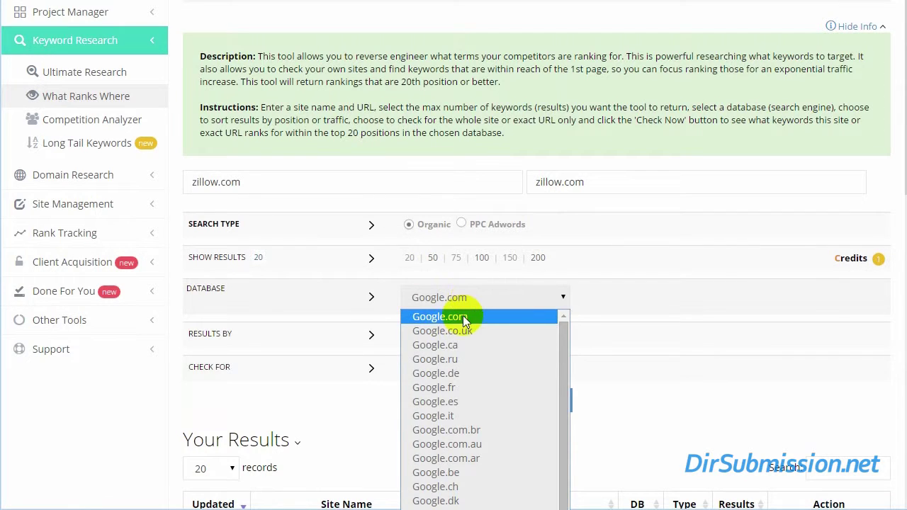
click(463, 317)
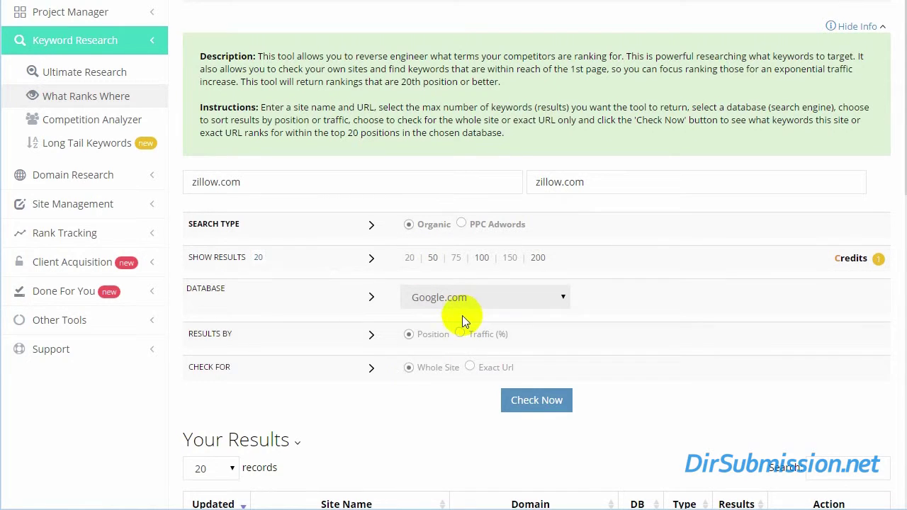
click(540, 411)
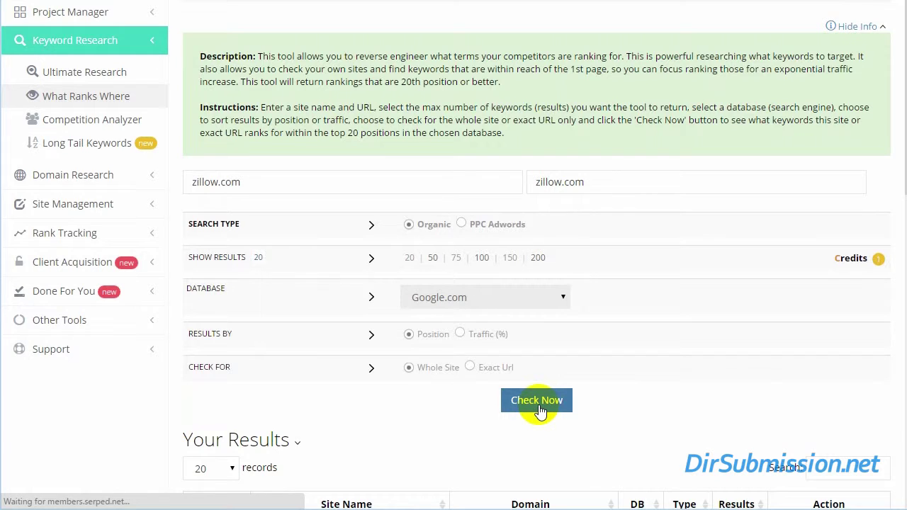
- View the keywords zillow.com ranks for, sorted by the POS column
scroll(462, 392, down, 3)
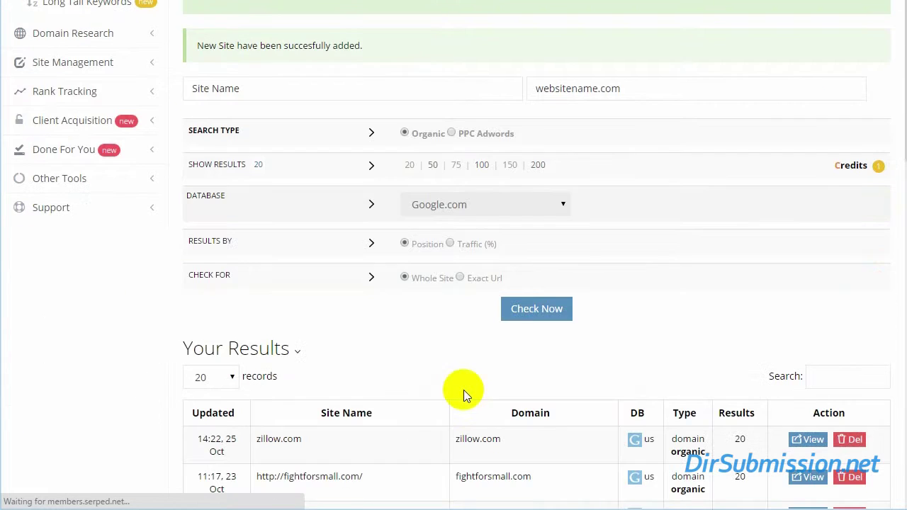
click(808, 440)
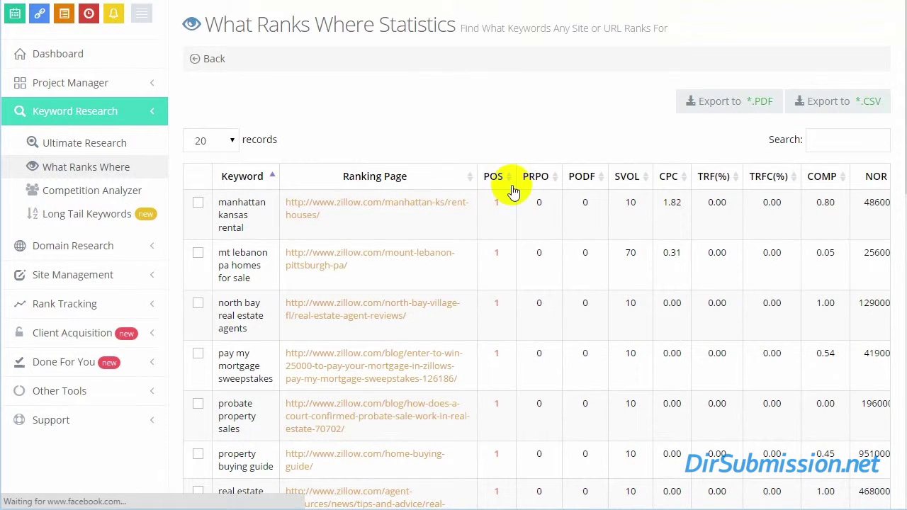
click(505, 179)
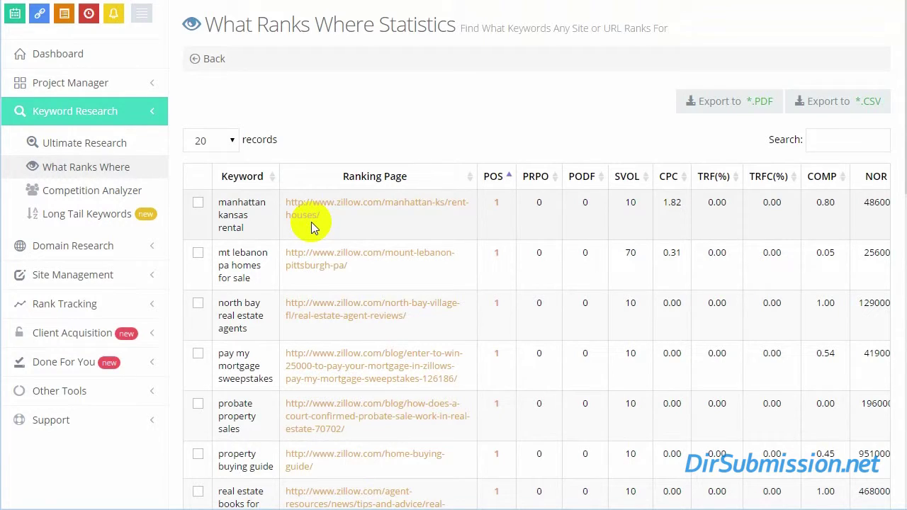
- Scroll through the position-sorted zillow.com keywords, then go to the Competition Analyzer
scroll(311, 222, down, 2)
scroll(311, 222, down, 3)
scroll(311, 222, down, 1)
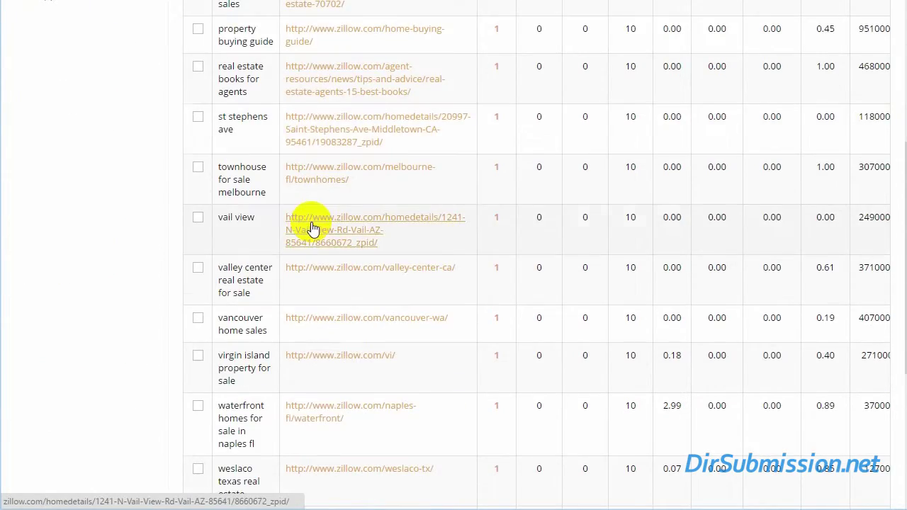
scroll(311, 222, down, 5)
scroll(312, 229, up, 8)
scroll(311, 228, up, 3)
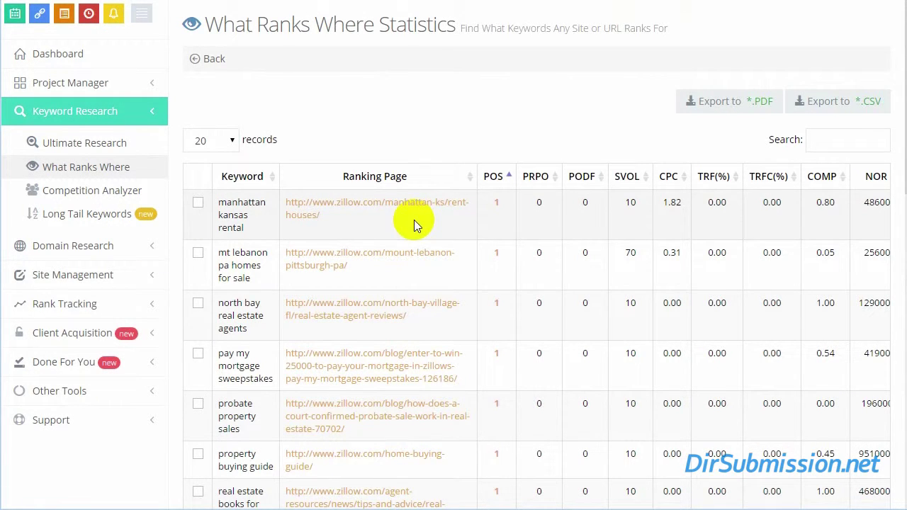
scroll(414, 220, down, 5)
scroll(414, 220, down, 2)
scroll(414, 220, up, 8)
click(56, 193)
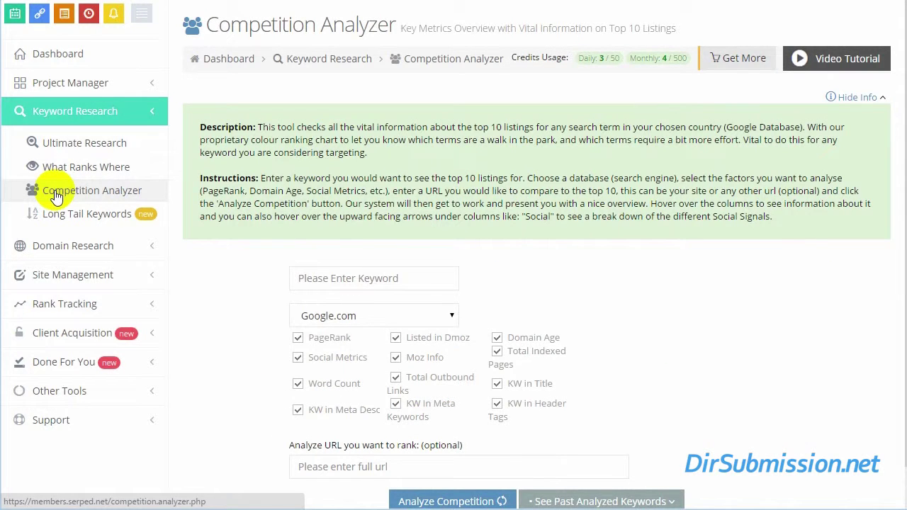
- Expand Domain Research in the sidebar and open Site Explorer
scroll(340, 283, down, 1)
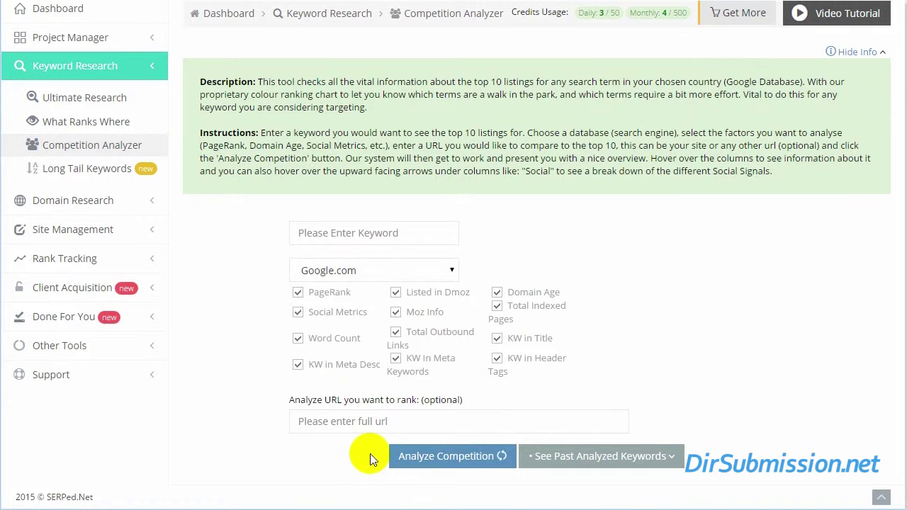
click(97, 206)
scroll(97, 209, down, 1)
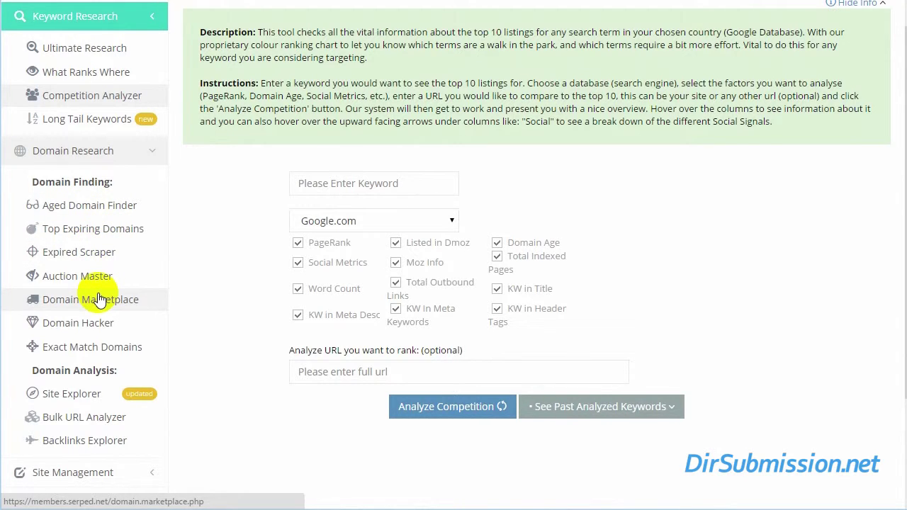
scroll(99, 299, down, 2)
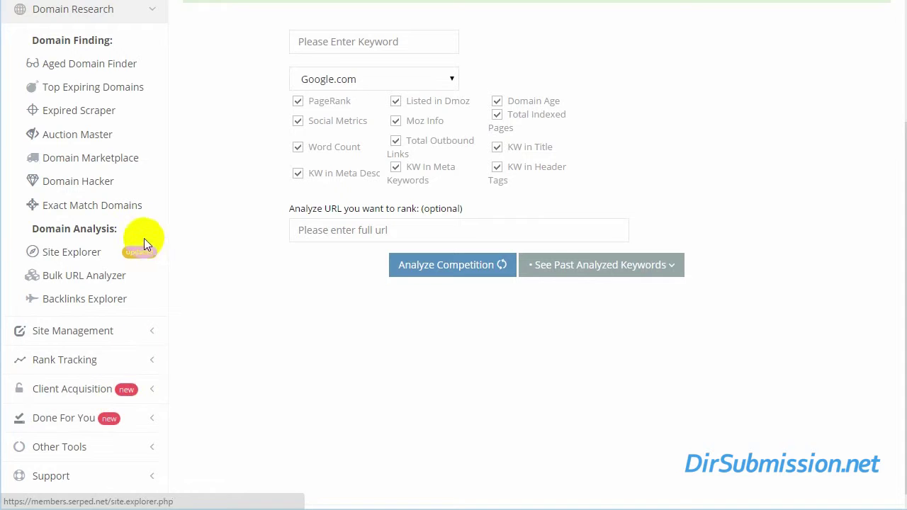
click(82, 259)
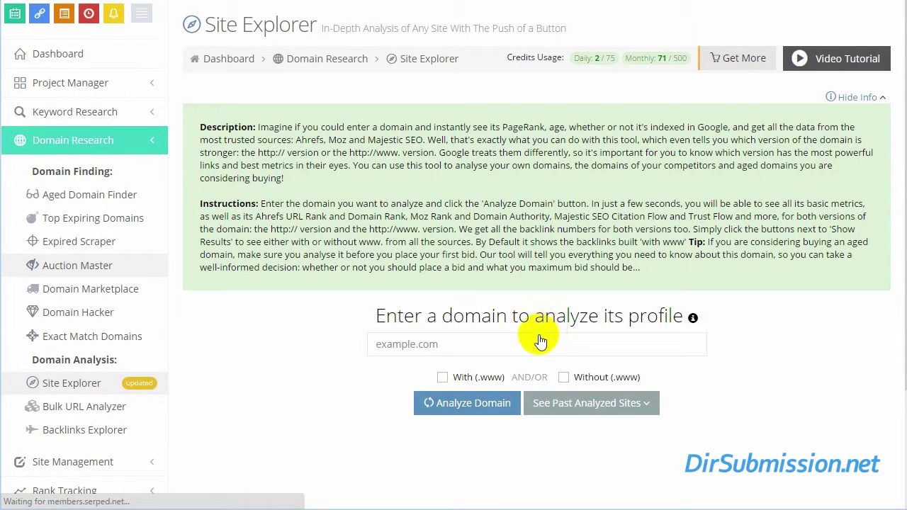
- Open zillow.com's saved analysis from the list of past analyzed sites
scroll(540, 341, down, 1)
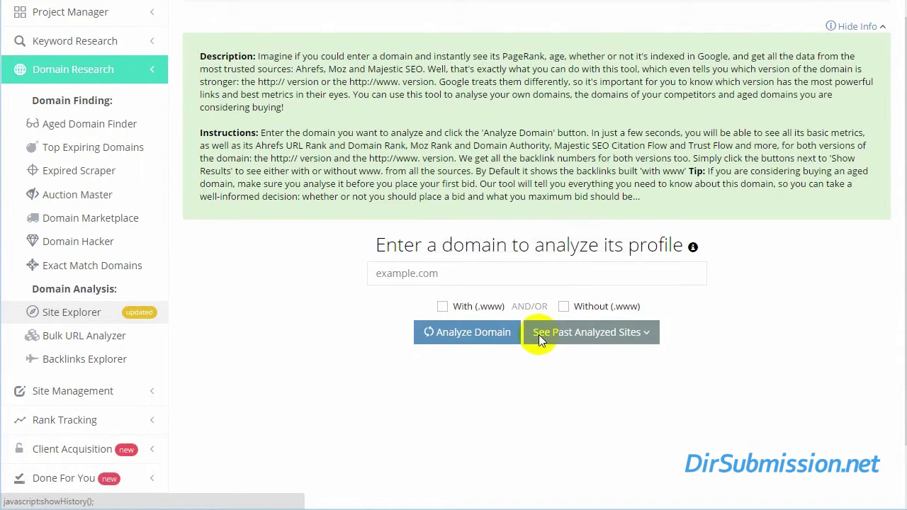
scroll(540, 340, down, 1)
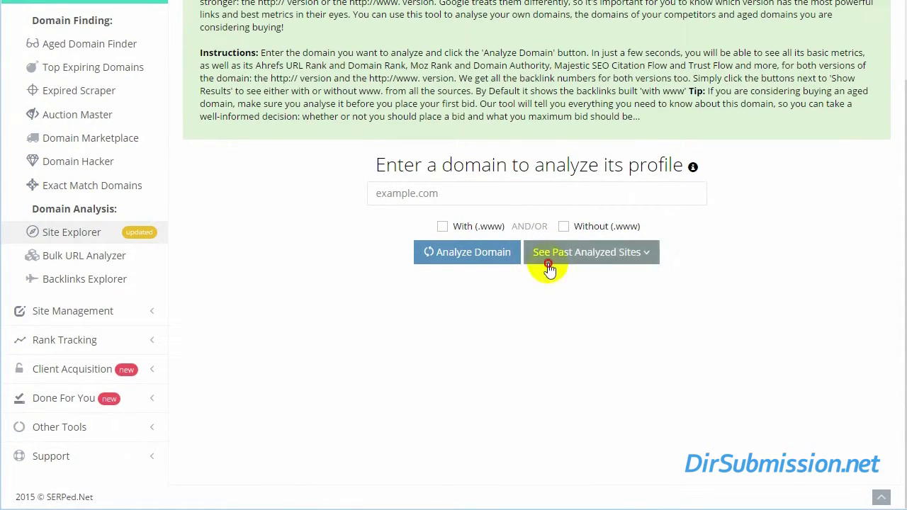
click(545, 262)
scroll(581, 284, down, 1)
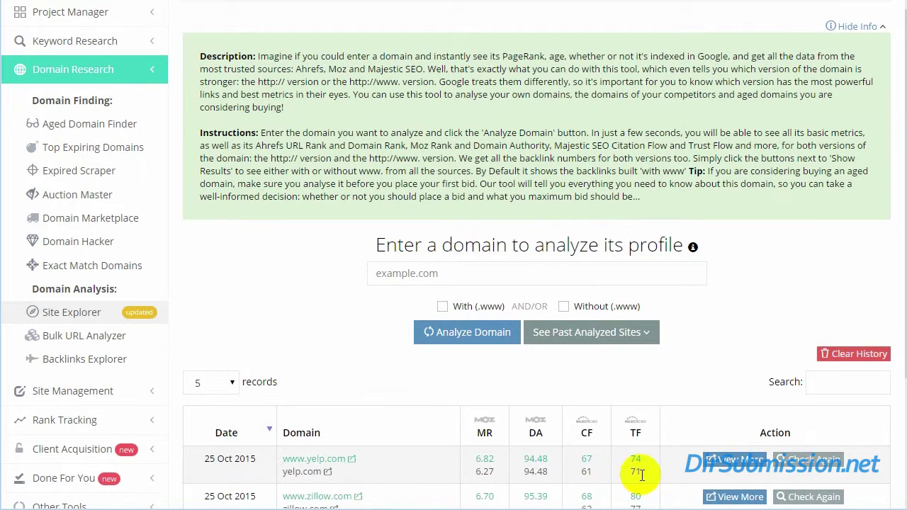
scroll(640, 379, down, 1)
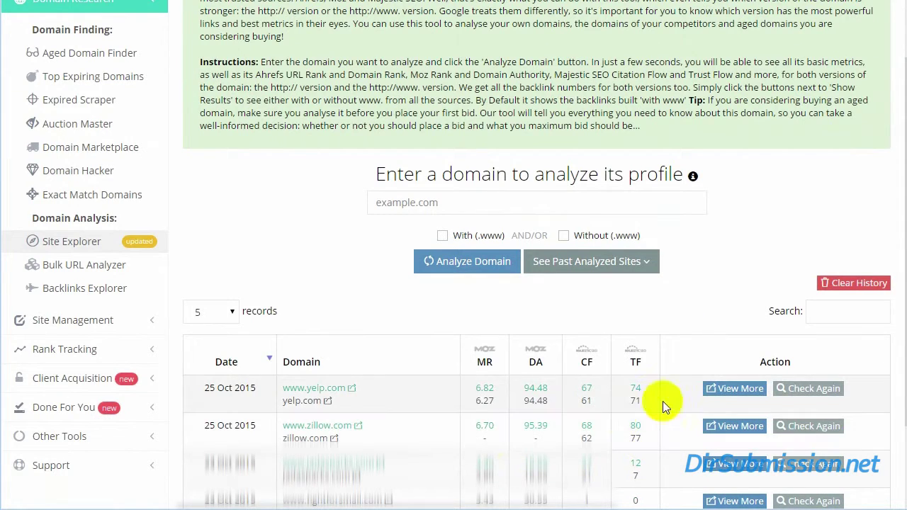
click(731, 426)
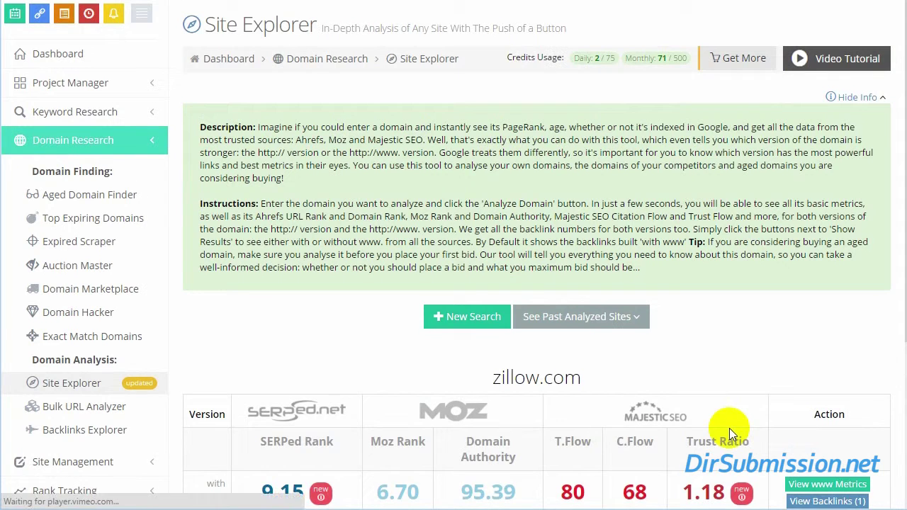
- Read the Trust Ratio explanation popup and close it
scroll(731, 434, down, 3)
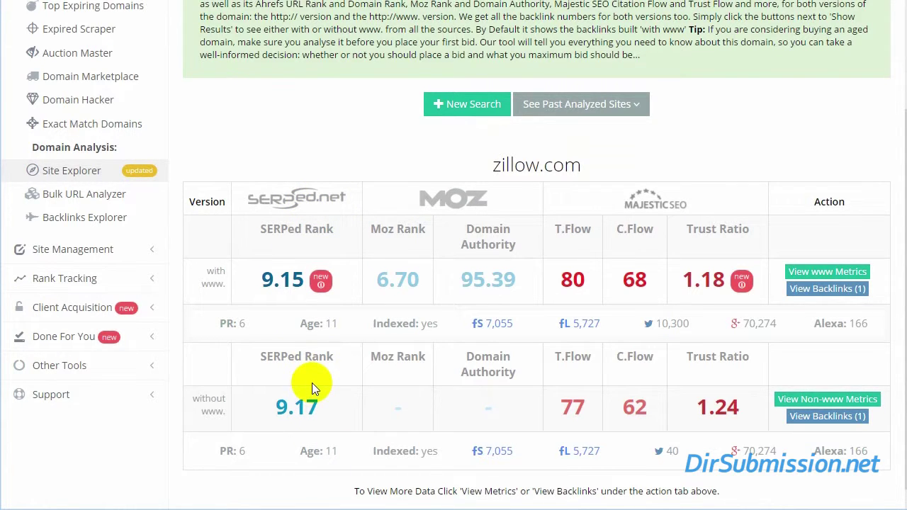
mouse_move(320, 492)
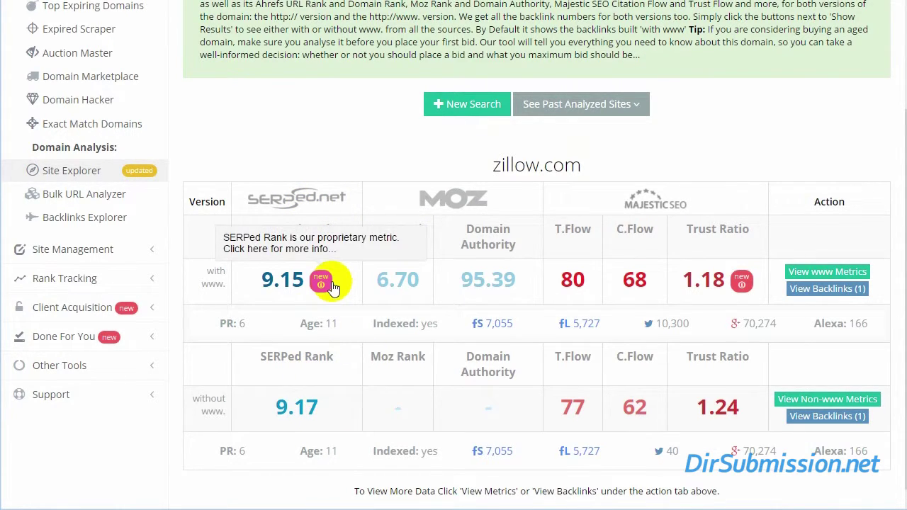
click(744, 284)
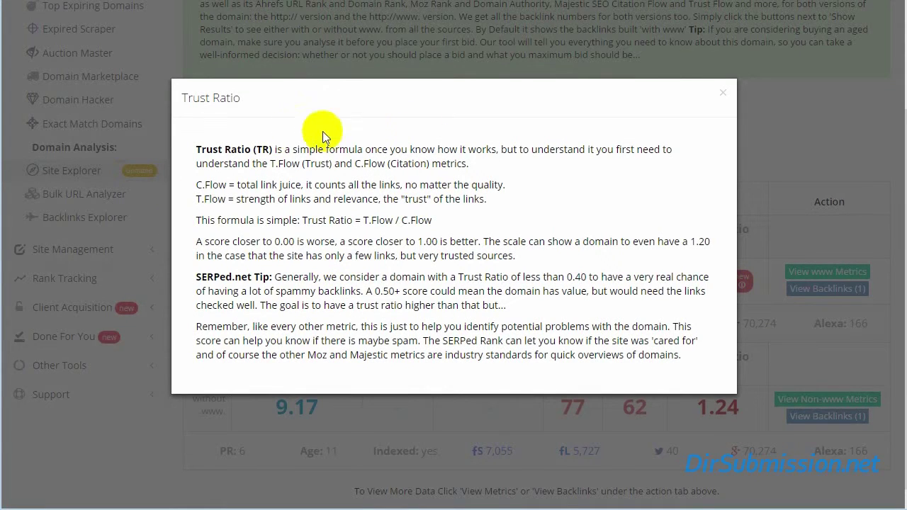
click(724, 96)
- Load zillow.com's detailed www-version metrics from the Action column
scroll(765, 113, up, 3)
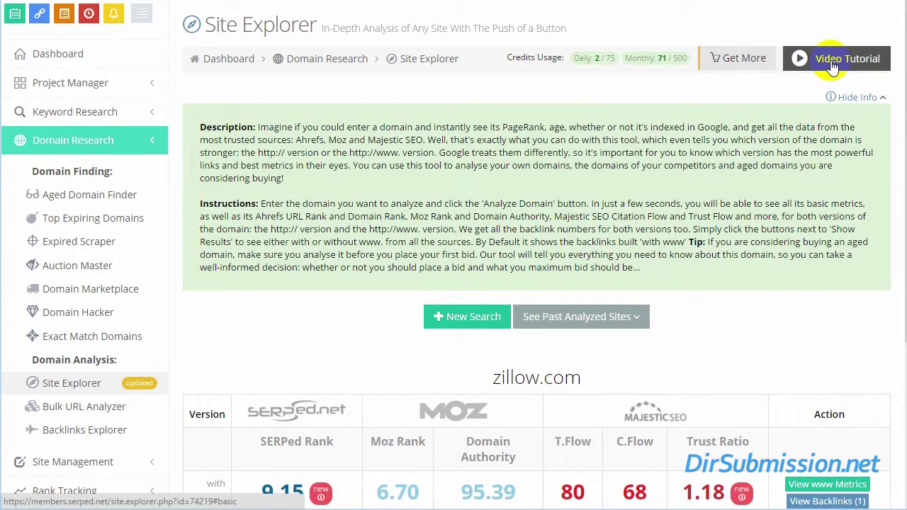
scroll(790, 134, down, 3)
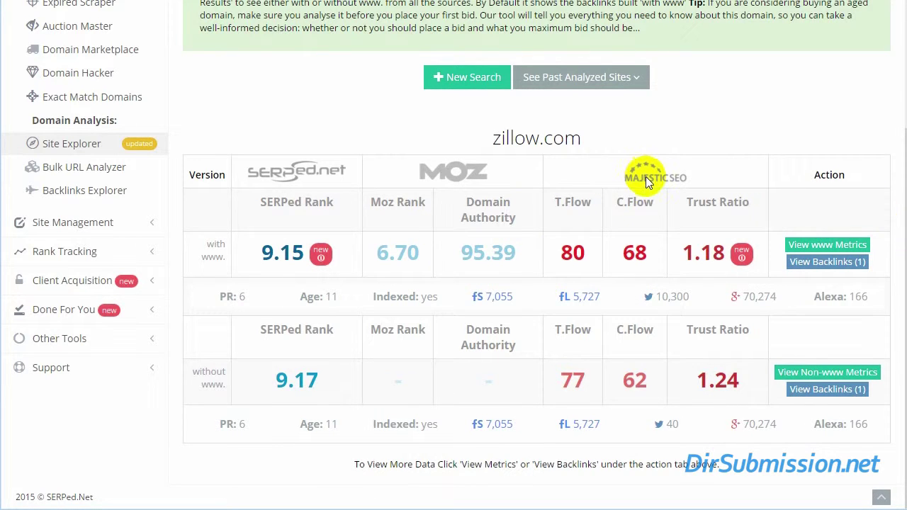
click(821, 252)
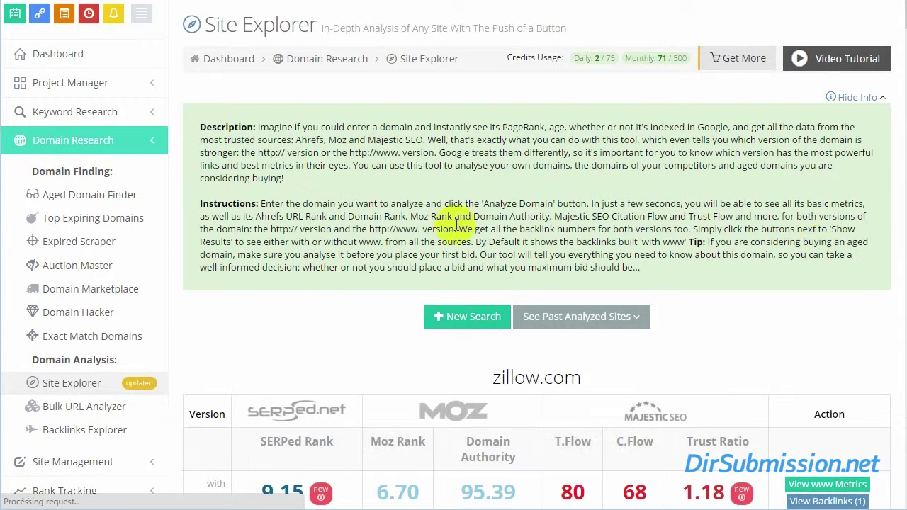
scroll(451, 226, down, 5)
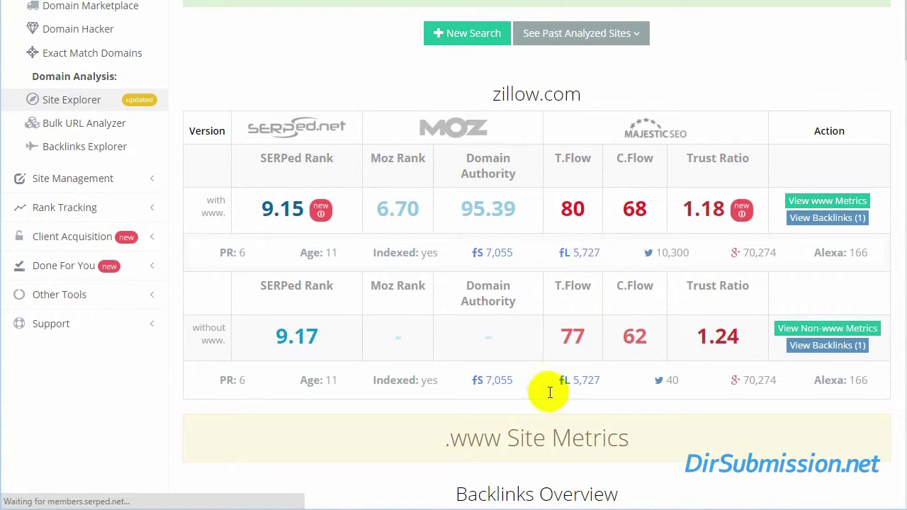
scroll(457, 212, down, 4)
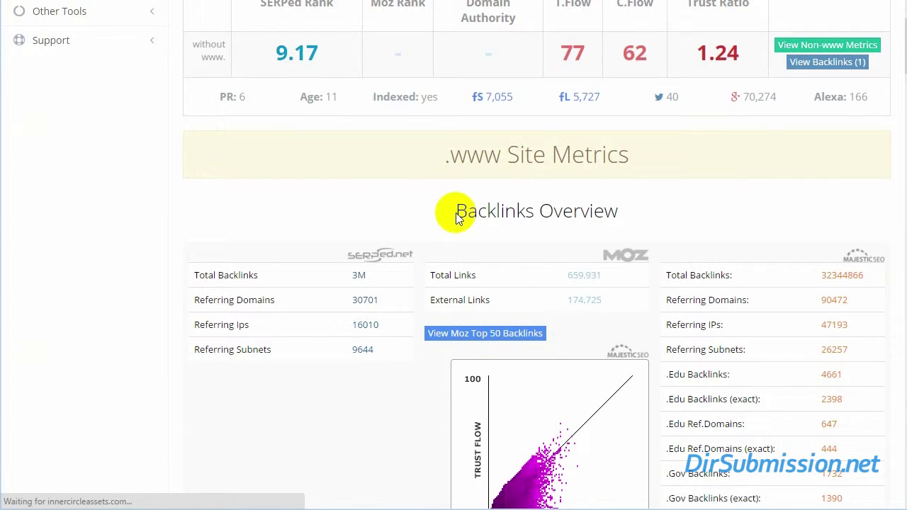
scroll(457, 216, down, 2)
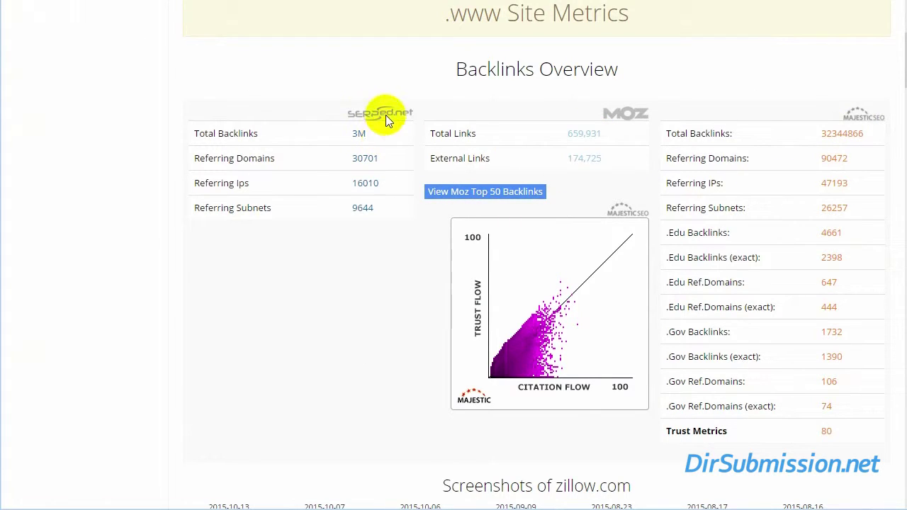
scroll(363, 114, down, 3)
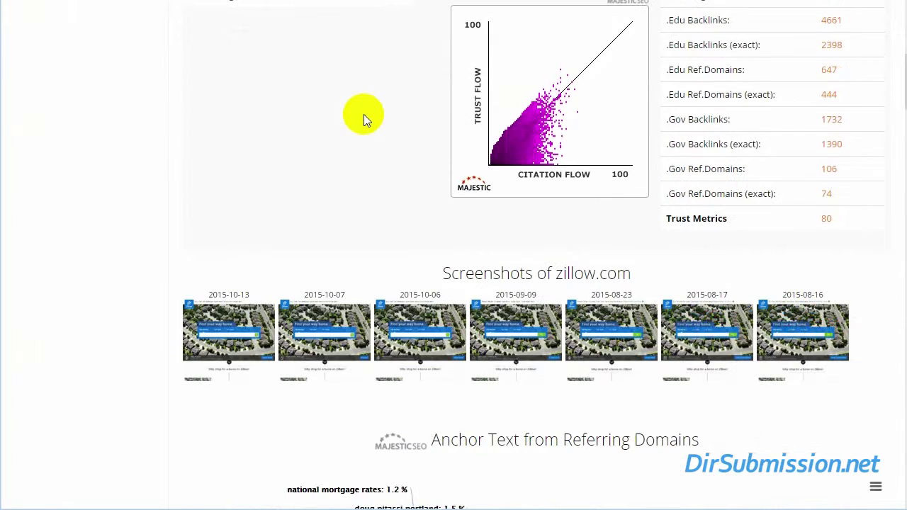
scroll(407, 256, down, 3)
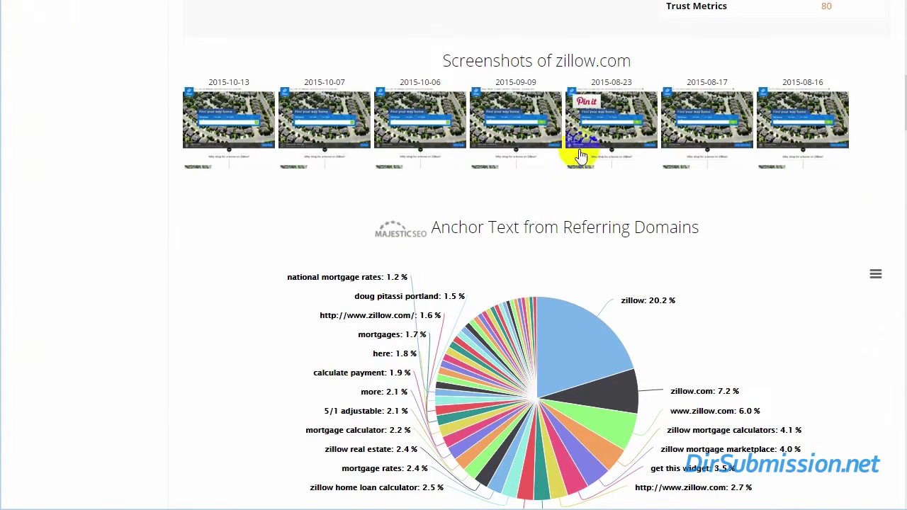
mouse_move(515, 331)
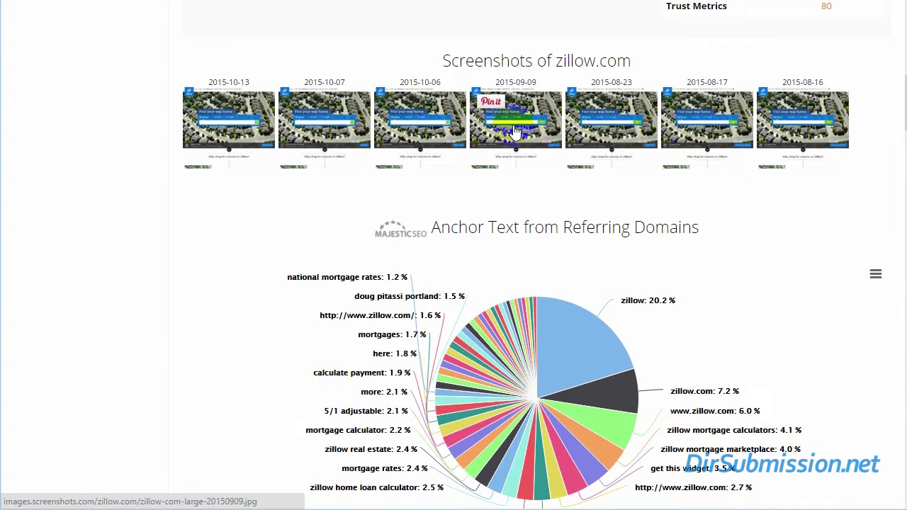
scroll(516, 125, down, 1)
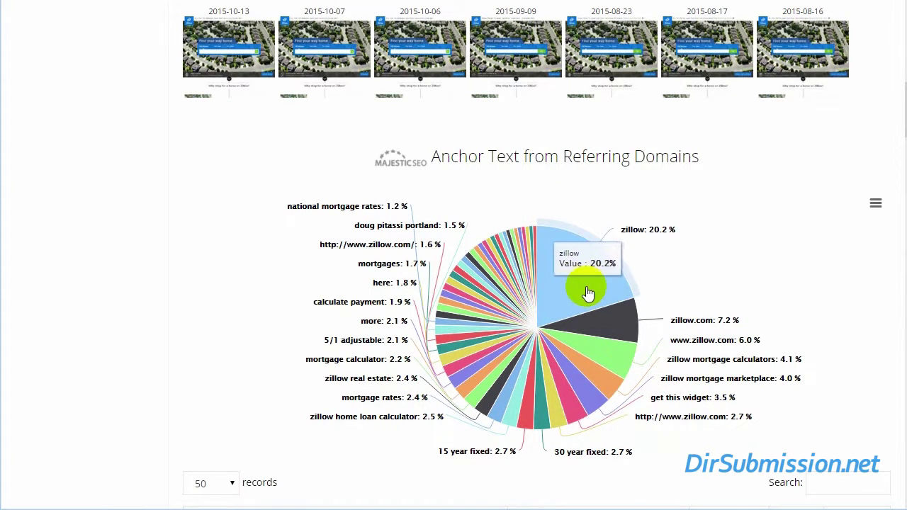
scroll(587, 287, down, 4)
scroll(587, 286, down, 1)
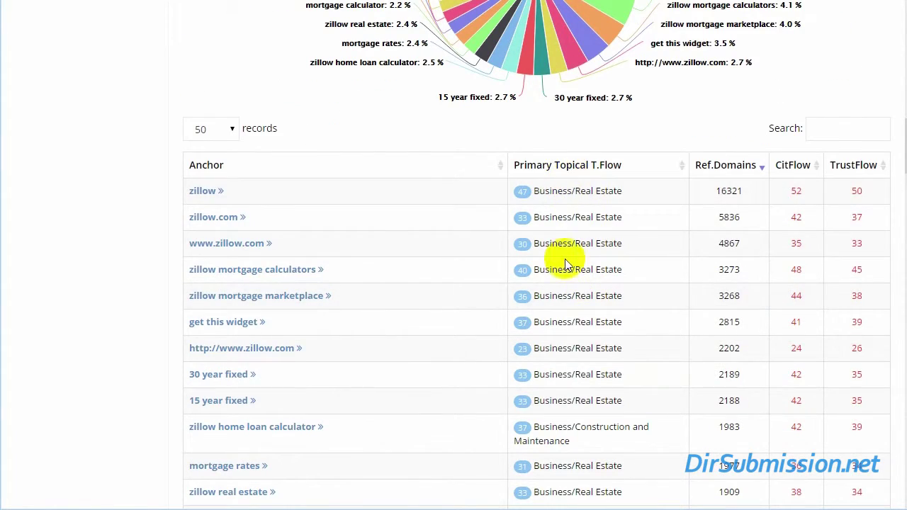
scroll(570, 343, down, 3)
scroll(564, 203, down, 2)
scroll(566, 201, down, 6)
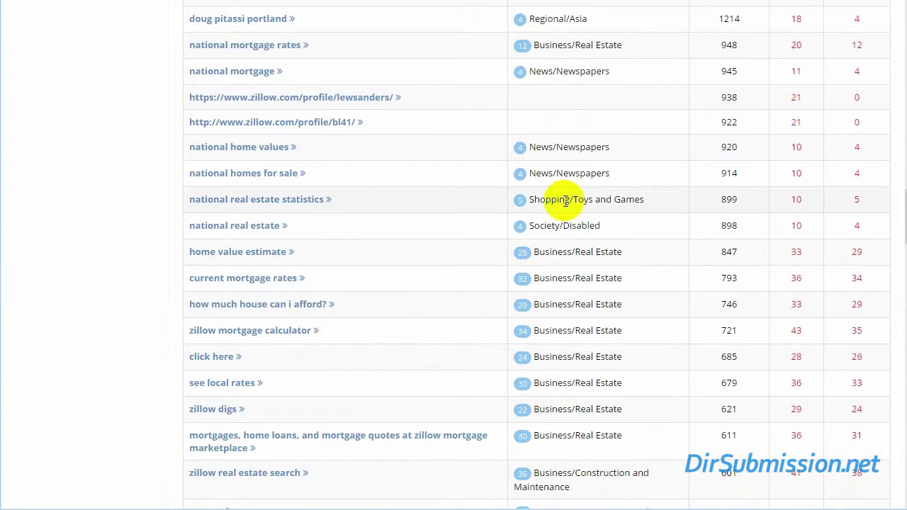
scroll(565, 201, down, 5)
scroll(566, 201, down, 1)
scroll(565, 201, down, 2)
scroll(565, 201, down, 1)
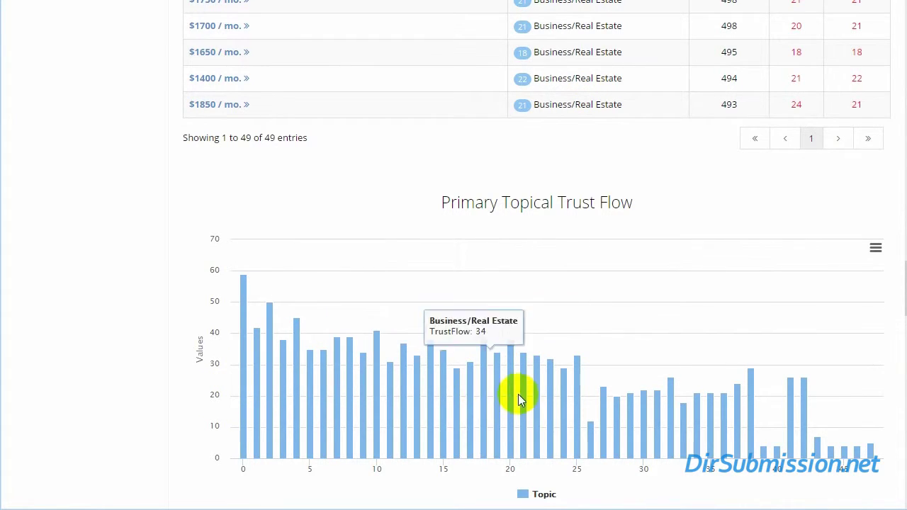
mouse_move(750, 419)
scroll(557, 296, down, 6)
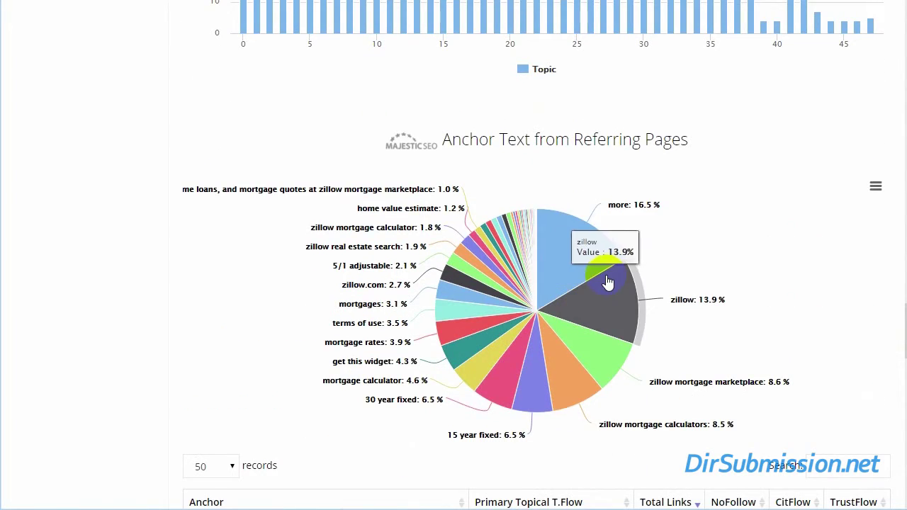
scroll(606, 279, down, 4)
scroll(606, 279, down, 3)
scroll(606, 279, down, 6)
scroll(606, 278, down, 5)
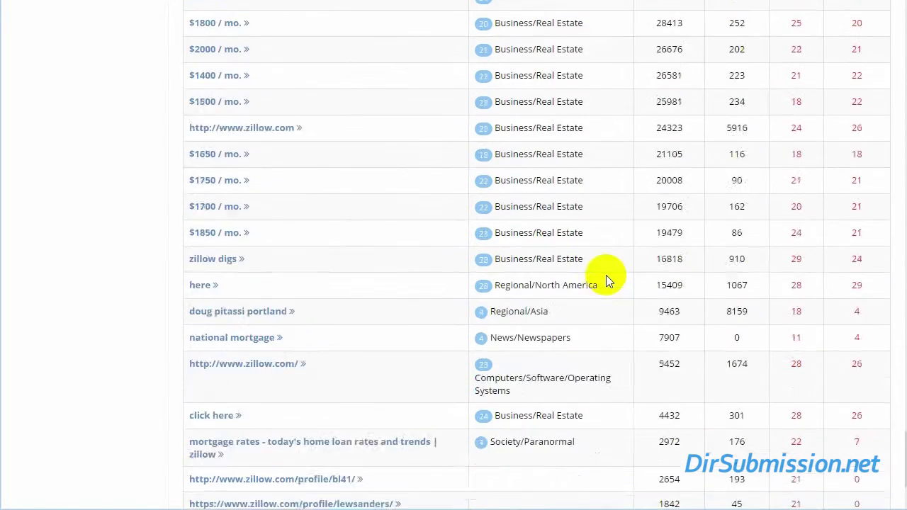
scroll(606, 278, down, 3)
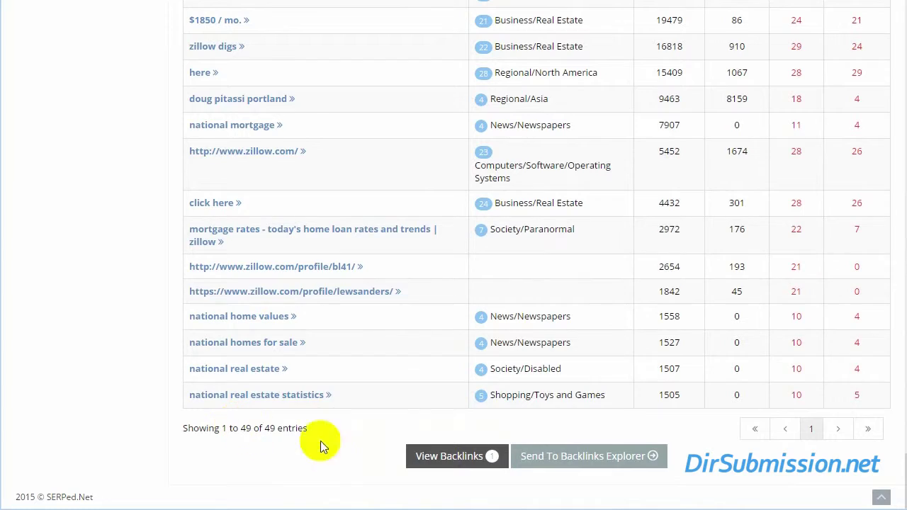
scroll(467, 283, up, 5)
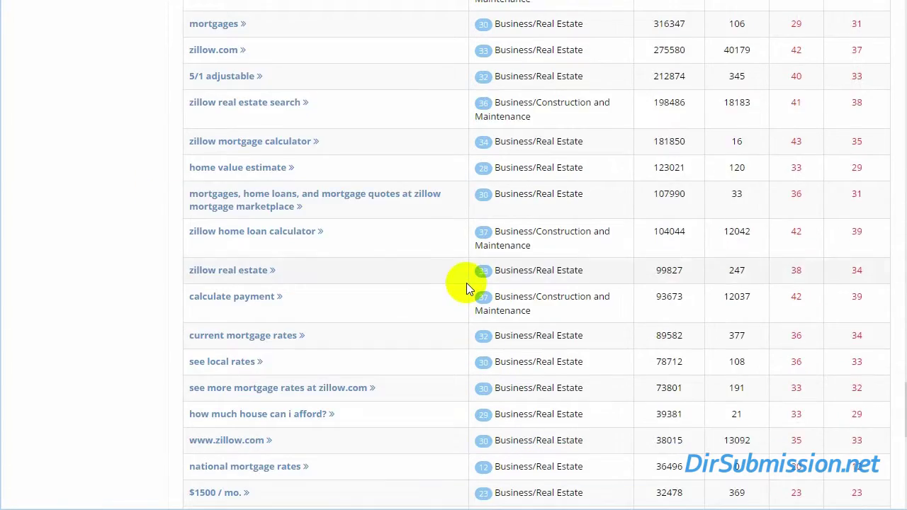
scroll(466, 284, up, 5)
scroll(466, 284, up, 5)
scroll(468, 284, up, 5)
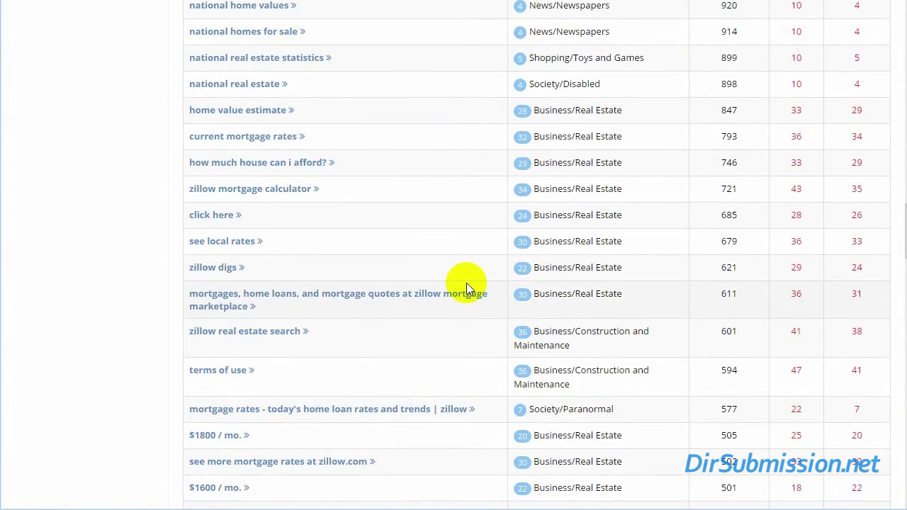
scroll(467, 283, up, 5)
scroll(468, 284, down, 7)
scroll(467, 283, down, 5)
scroll(466, 282, down, 5)
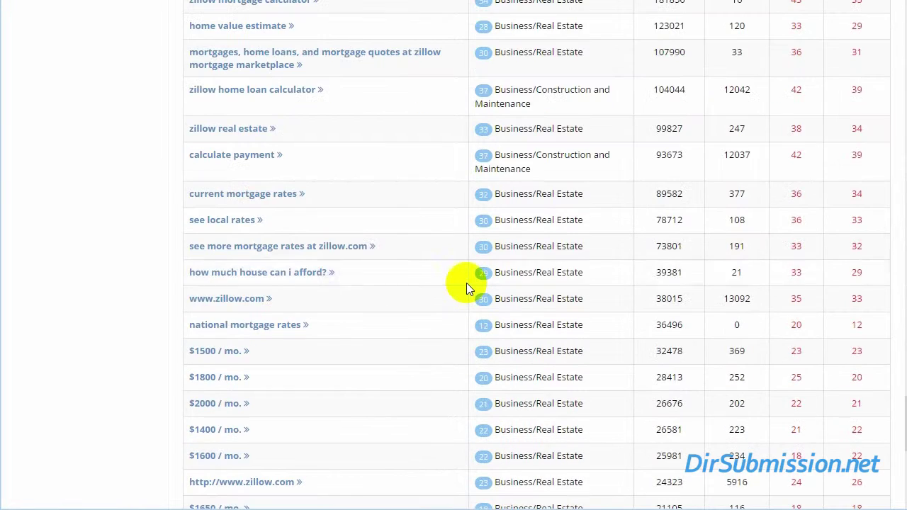
scroll(467, 283, down, 5)
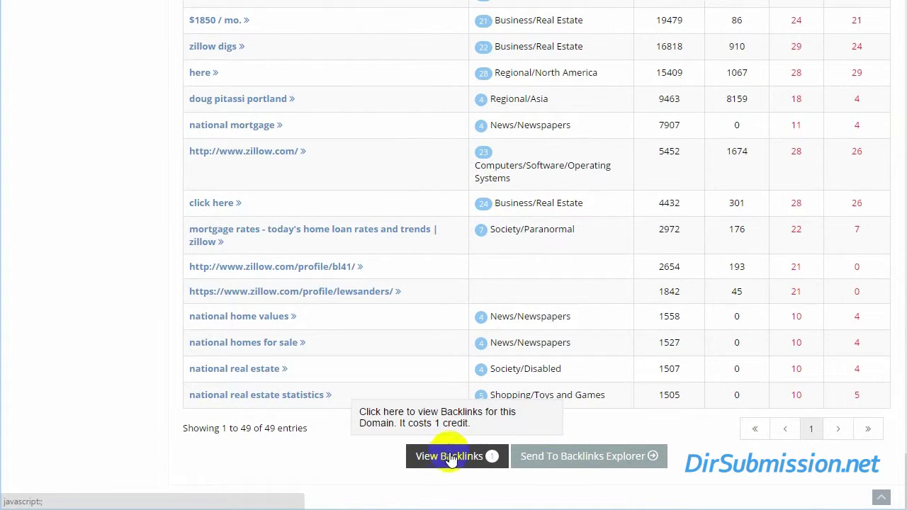
click(578, 468)
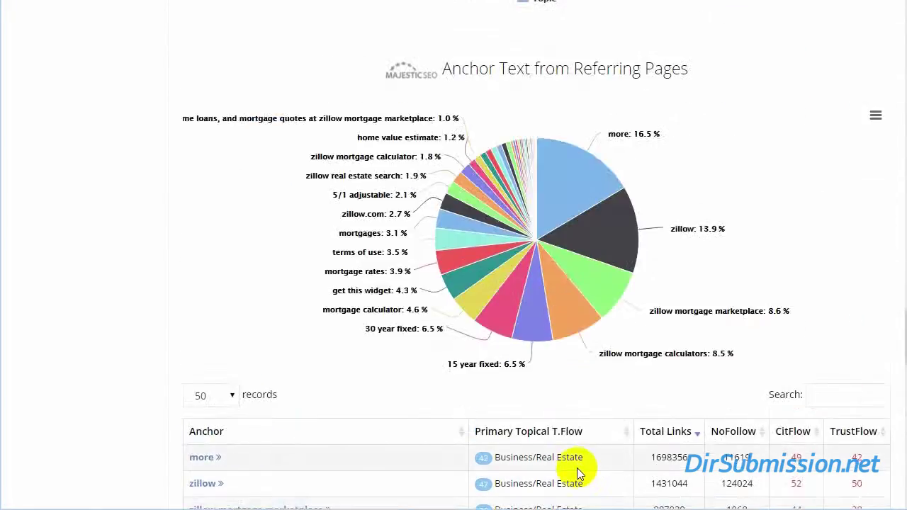
- Open Backlinks Explorer and scroll to the Your Domains table listing fightforsmall.com
scroll(577, 468, up, 15)
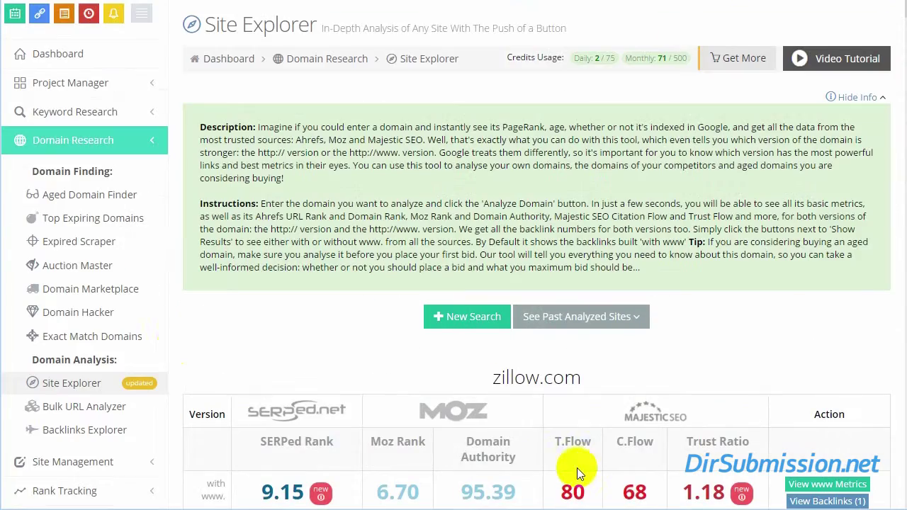
click(64, 438)
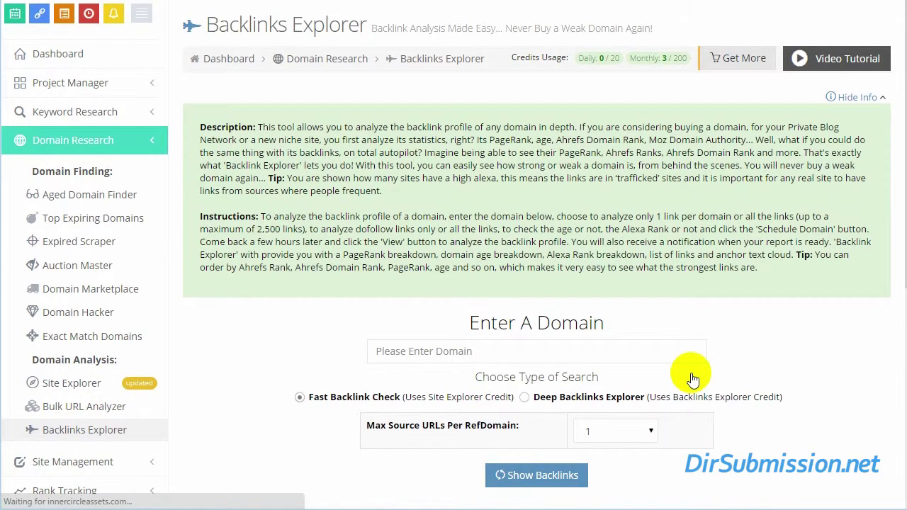
scroll(691, 376, down, 1)
scroll(691, 375, down, 1)
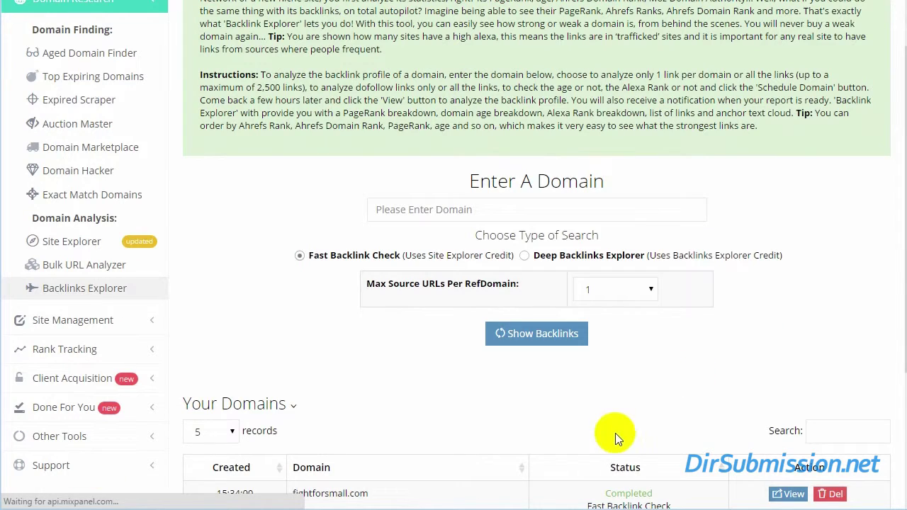
- List the backlinks found for fightforsmall.com
click(794, 495)
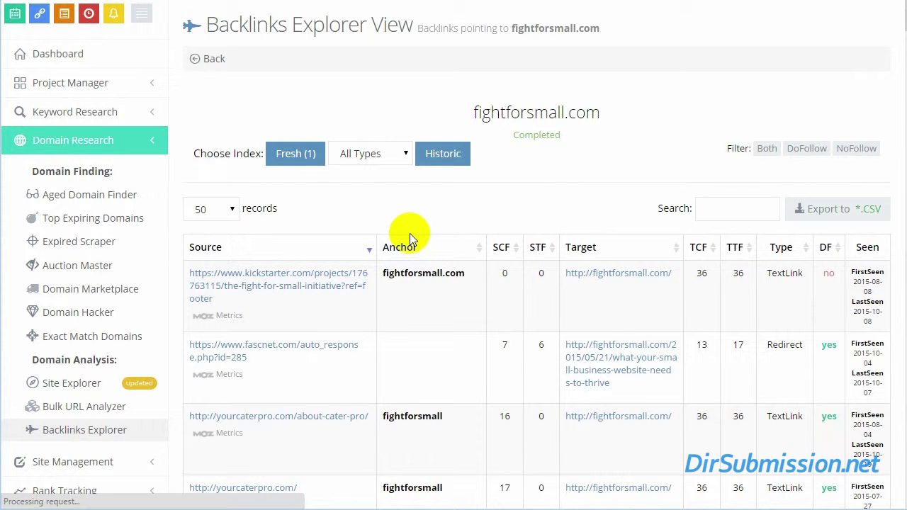
scroll(410, 233, down, 5)
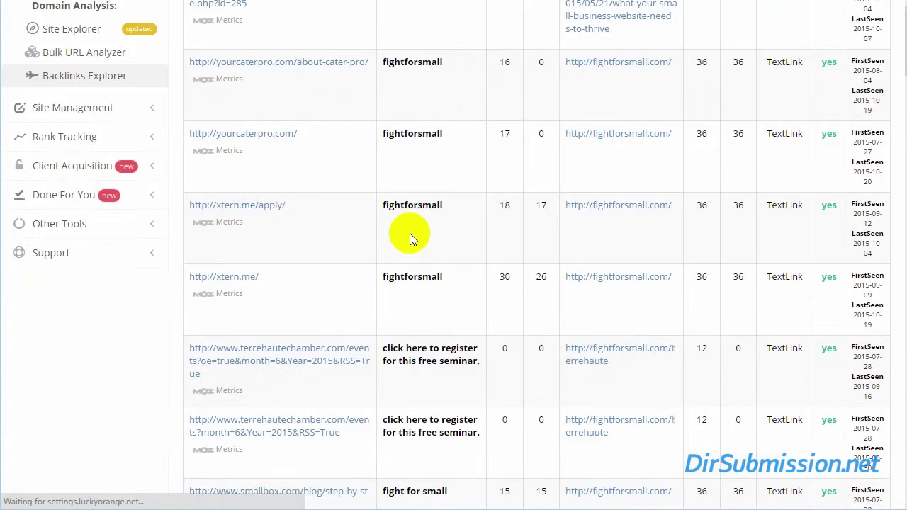
scroll(410, 234, up, 5)
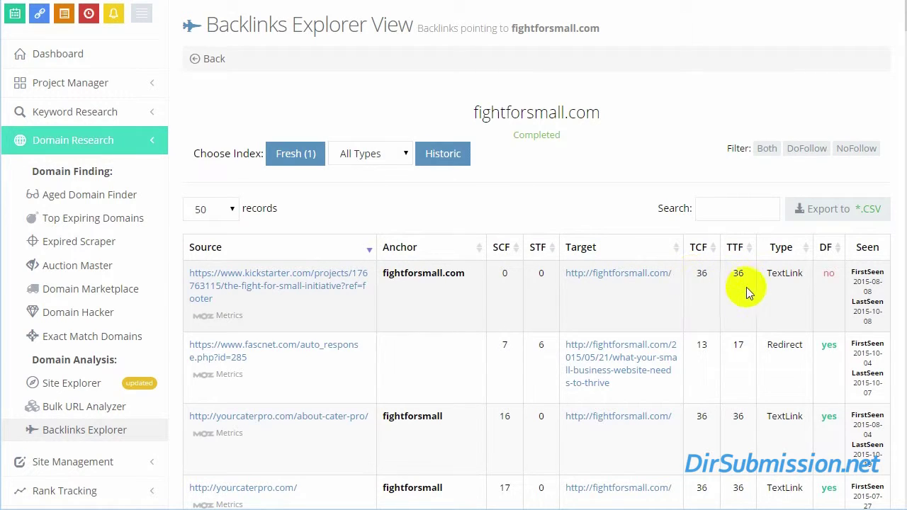
- Load historic backlinks with 3 URLs per referring domain, then expand Site Management
click(444, 156)
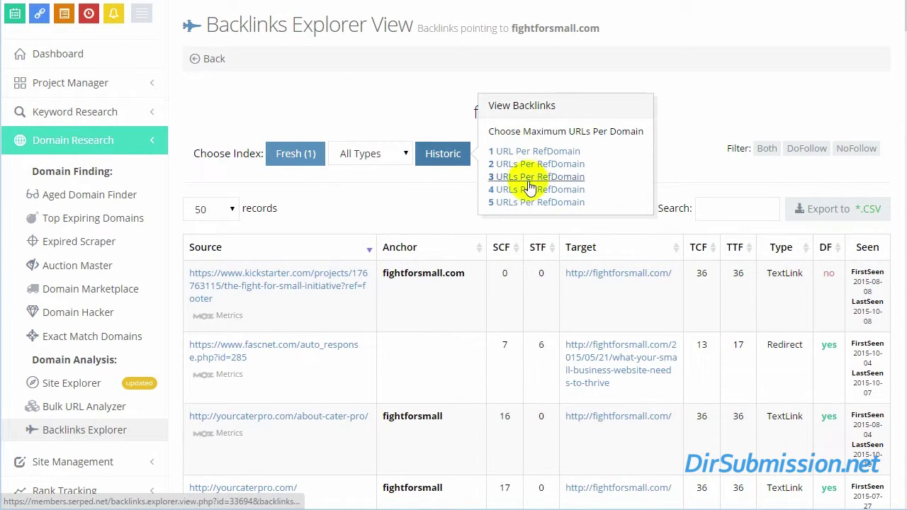
click(309, 97)
scroll(177, 423, down, 4)
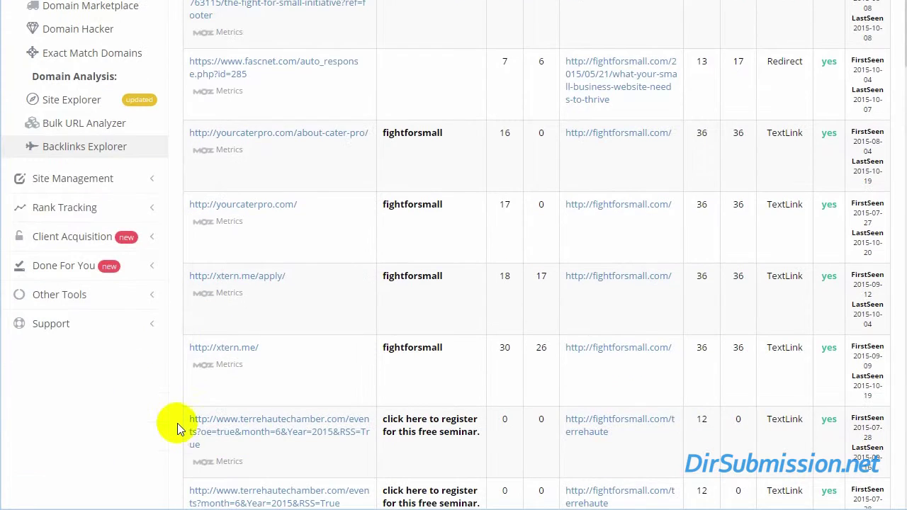
click(67, 179)
scroll(69, 185, down, 1)
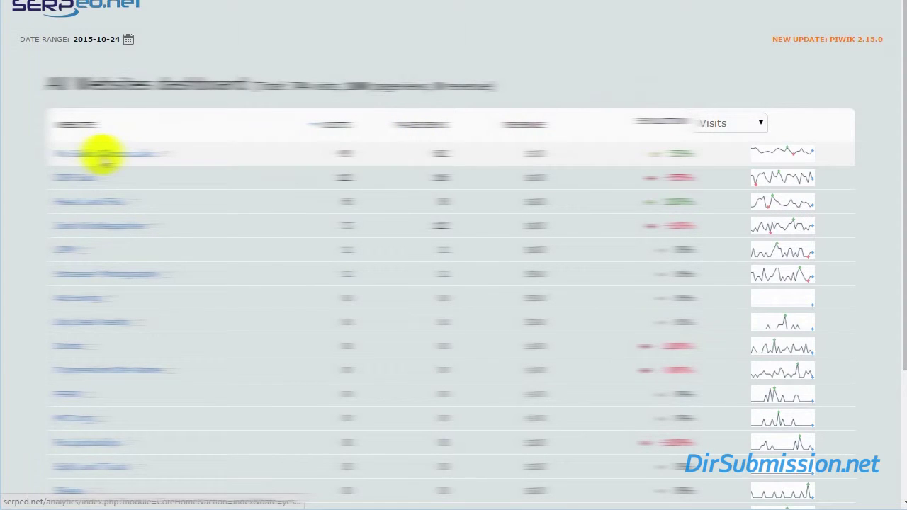
- Open the first website's analytics dashboard from the All Websites overview
click(104, 158)
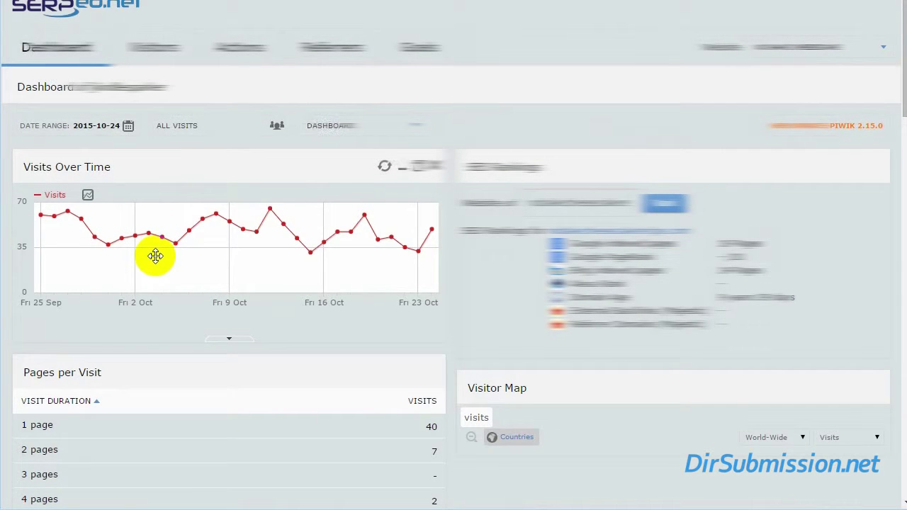
- Scroll through the first site's Visits Over Time chart and real-time visitor log
scroll(160, 274, down, 2)
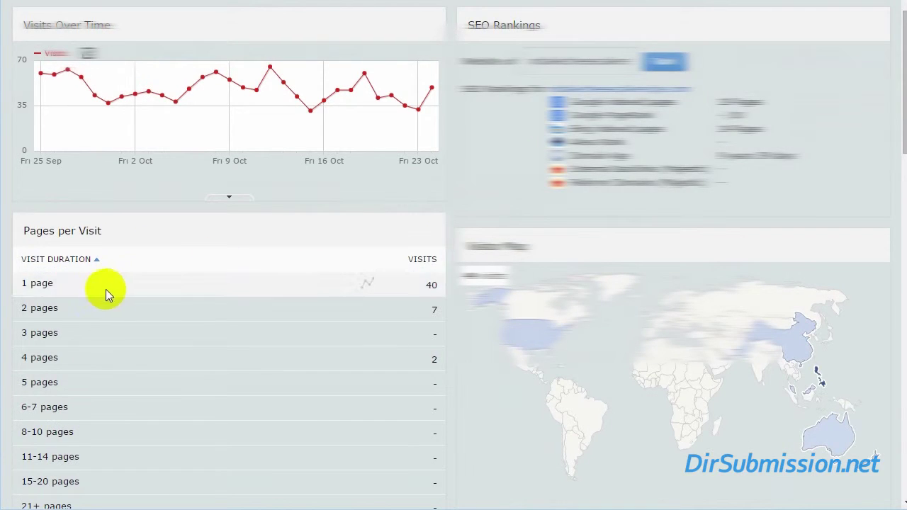
scroll(369, 303, up, 2)
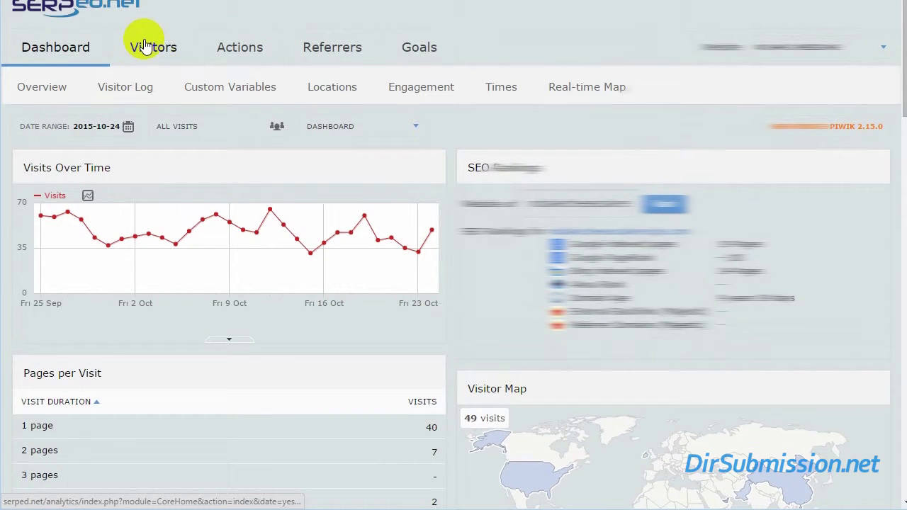
mouse_move(153, 46)
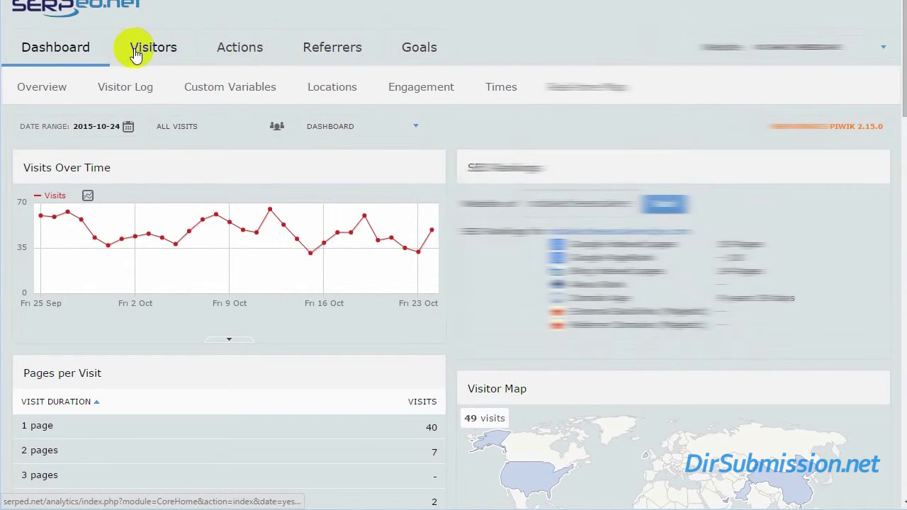
scroll(172, 202, down, 3)
scroll(172, 203, down, 7)
scroll(66, 91, down, 1)
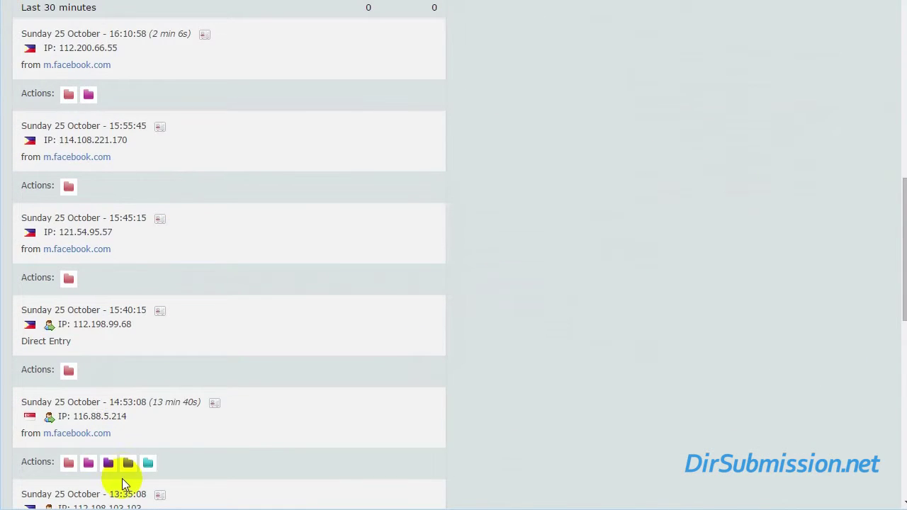
scroll(122, 482, down, 5)
scroll(121, 480, down, 3)
scroll(117, 467, up, 8)
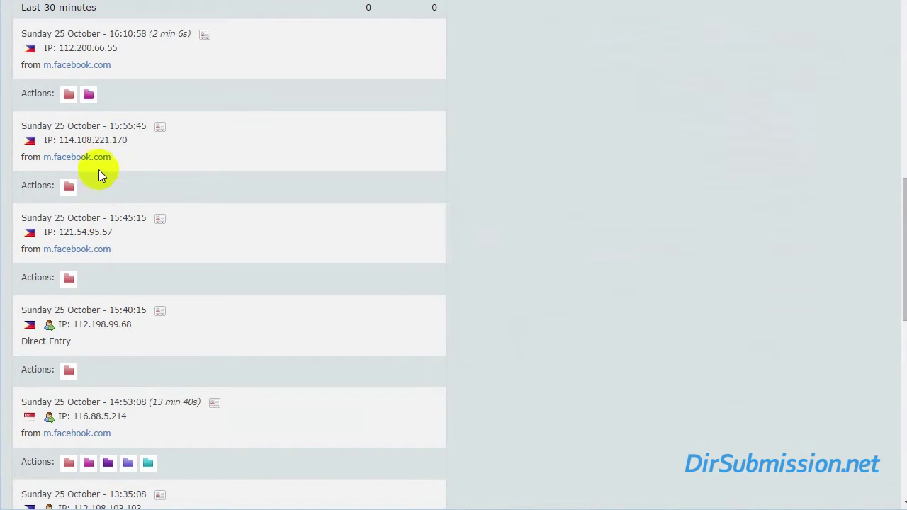
scroll(405, 277, up, 8)
scroll(405, 277, up, 3)
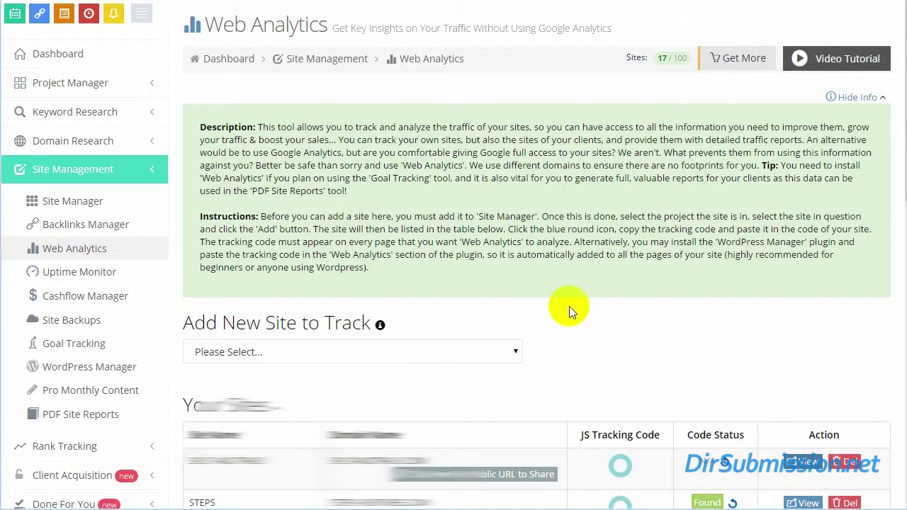
- Regenerate the first site's JS tracking code for the trackingz.com domain
scroll(572, 308, down, 3)
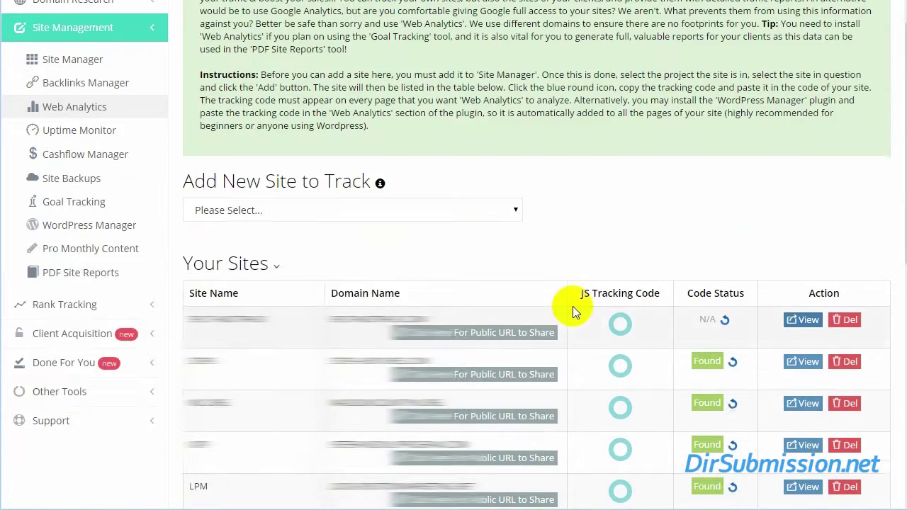
click(623, 326)
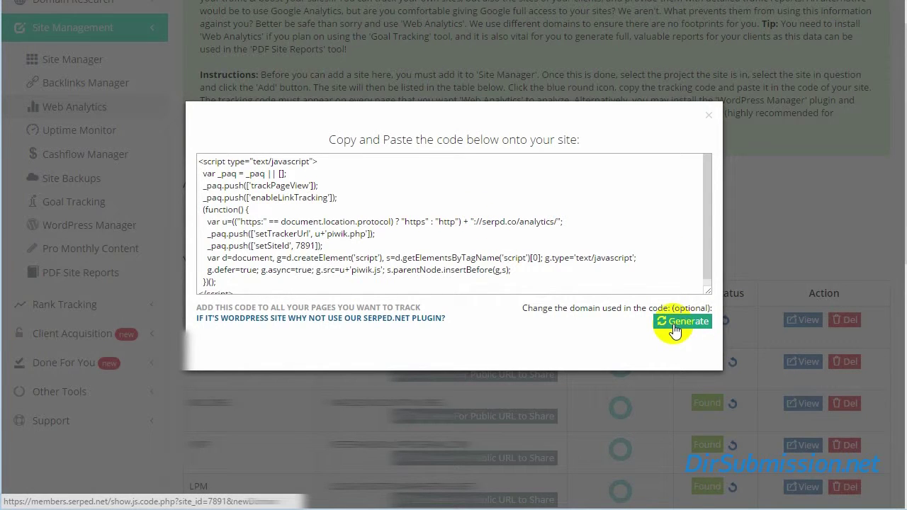
click(674, 321)
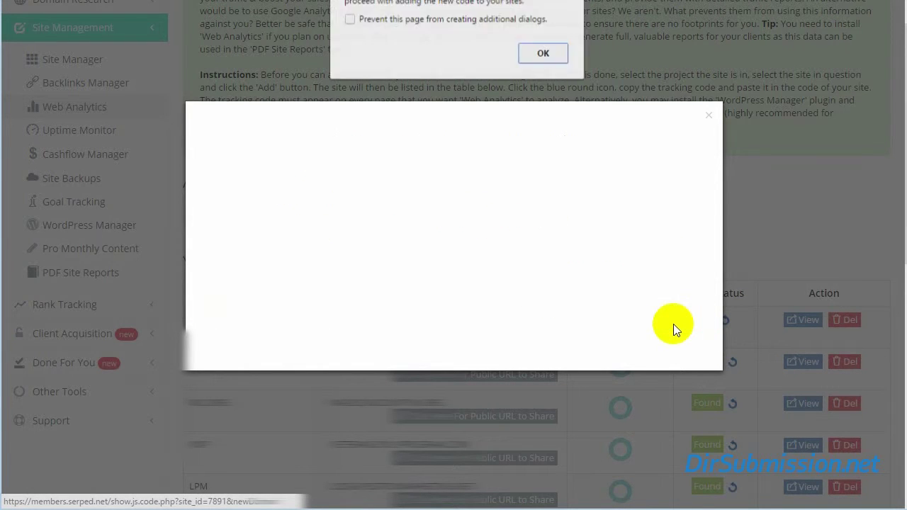
click(555, 57)
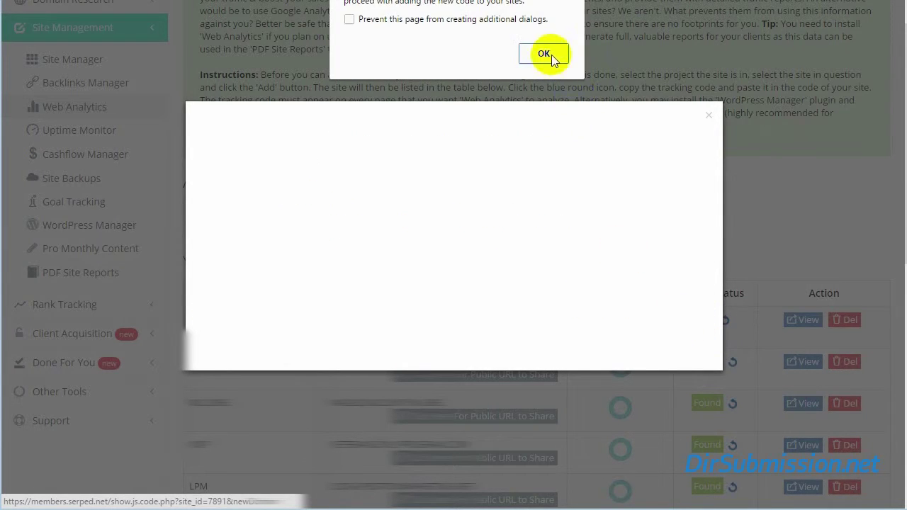
click(544, 54)
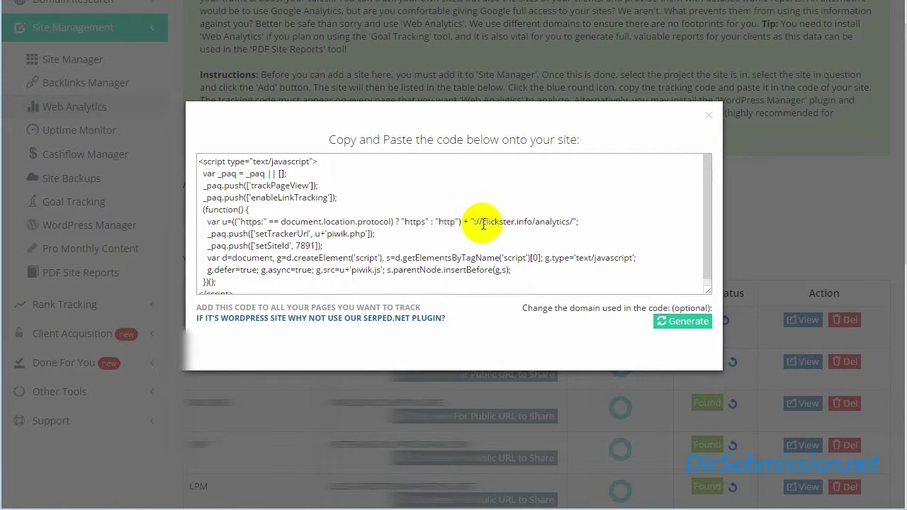
click(679, 323)
click(542, 54)
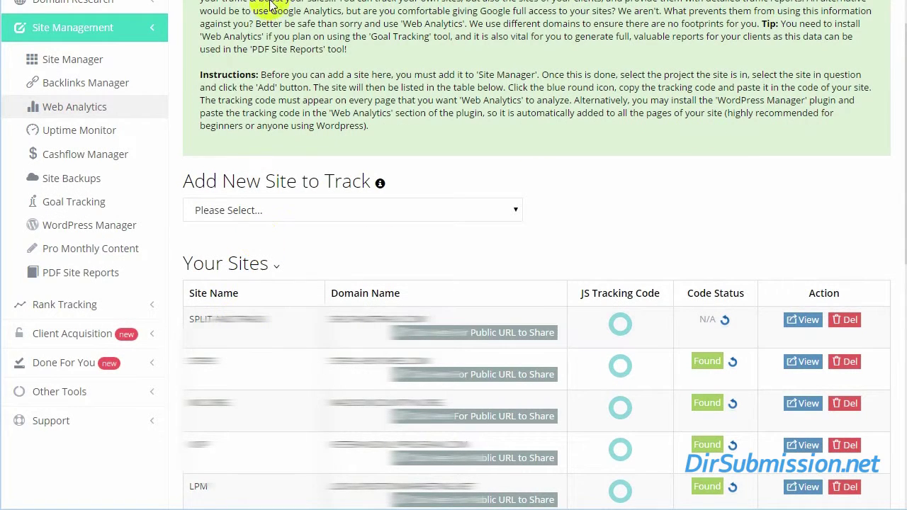
- Recheck the second WordPress site in WordPress Manager, showing version 4.3.1 and 2 outdated plugins
click(85, 226)
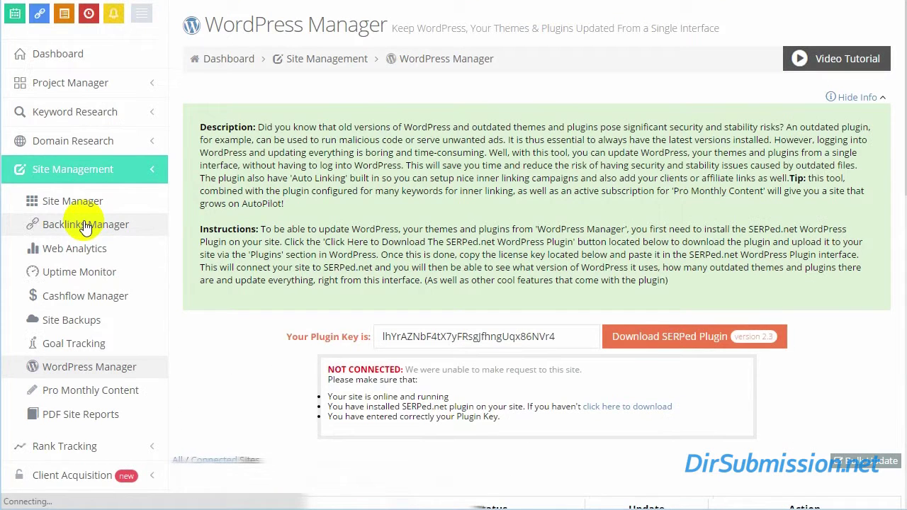
scroll(580, 212, down, 3)
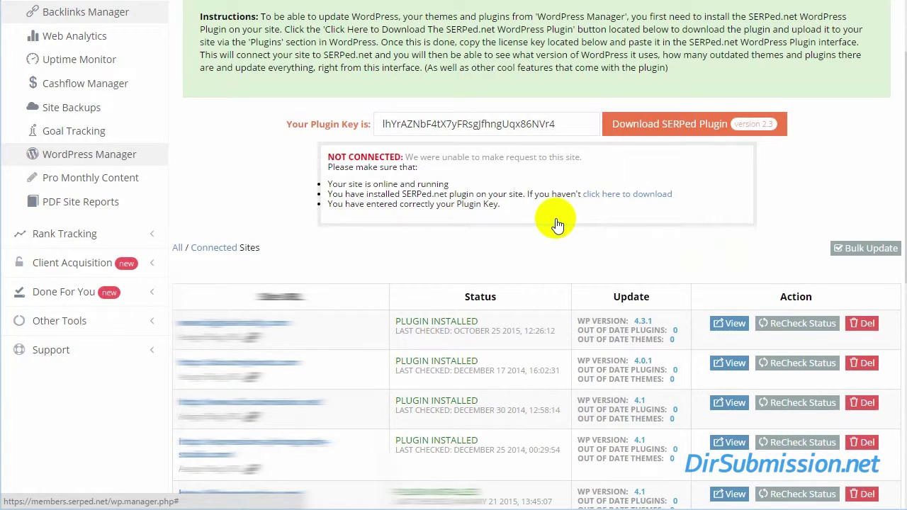
scroll(557, 224, down, 1)
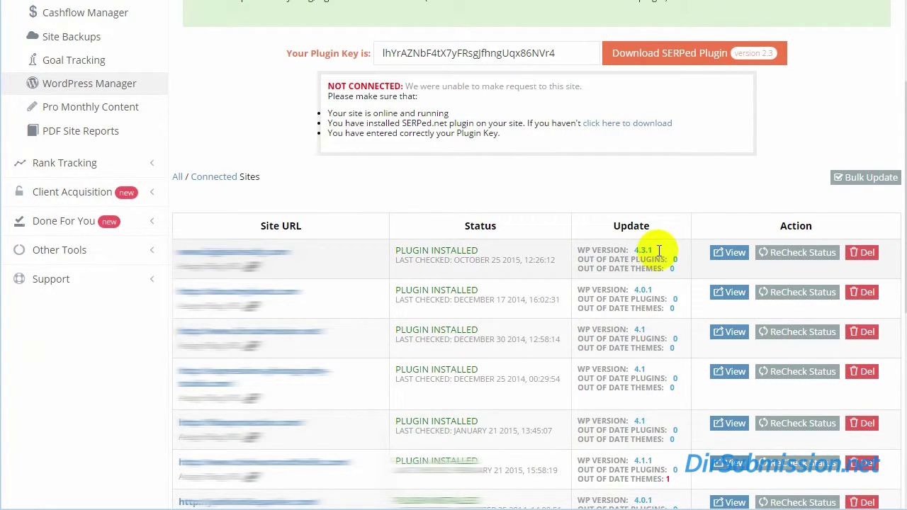
click(794, 292)
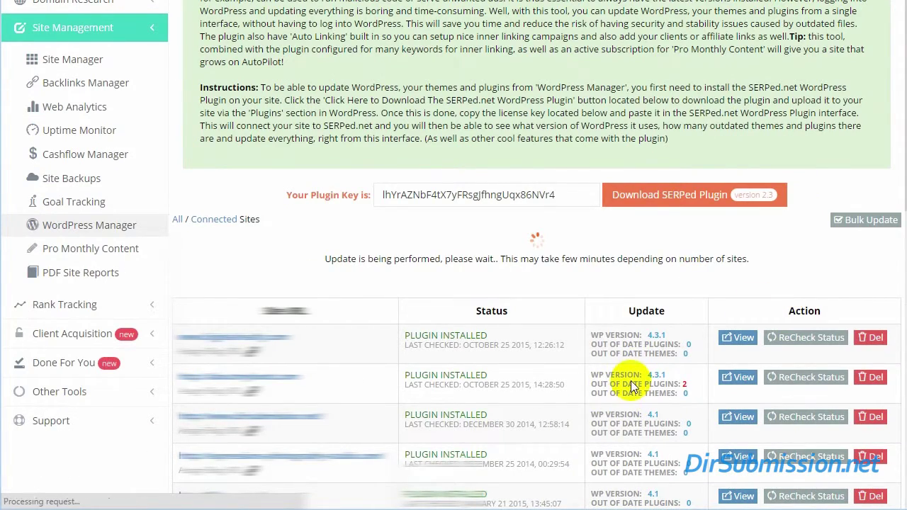
scroll(687, 381, down, 2)
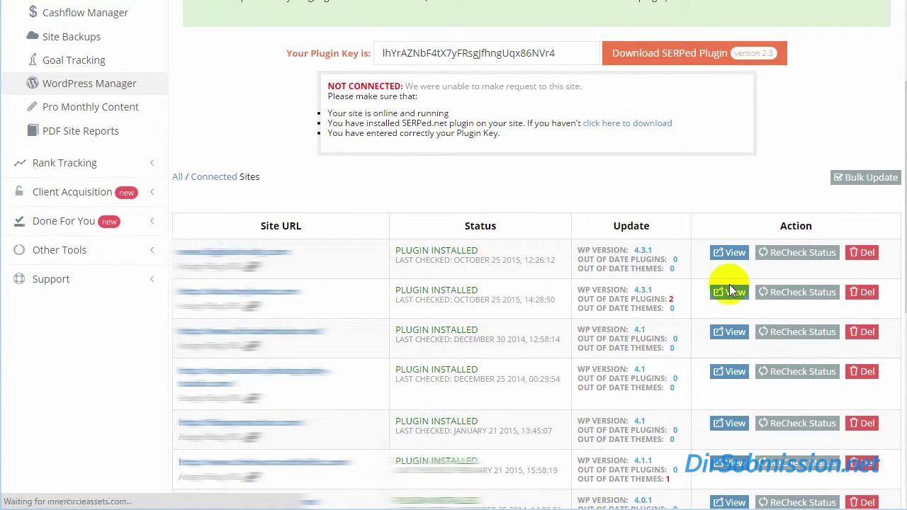
- Update the second site's Akismet plugin to version 3.1.5
click(723, 297)
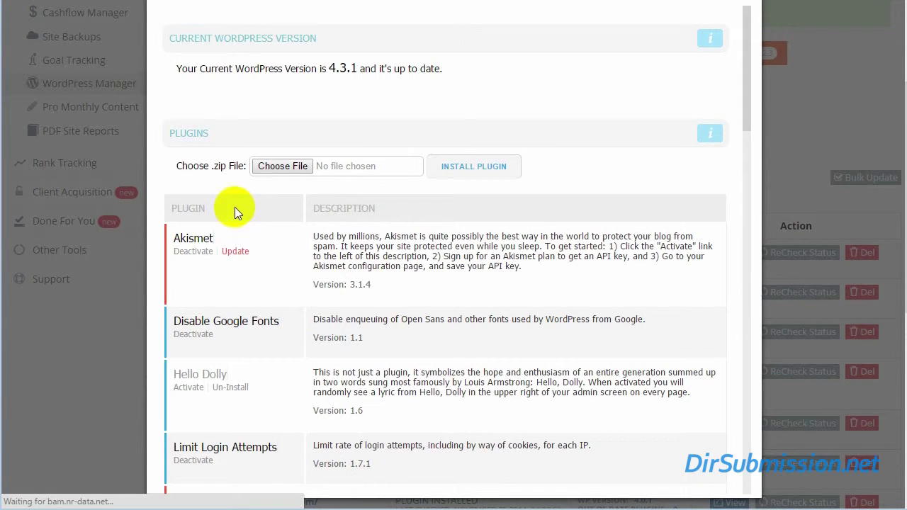
click(237, 254)
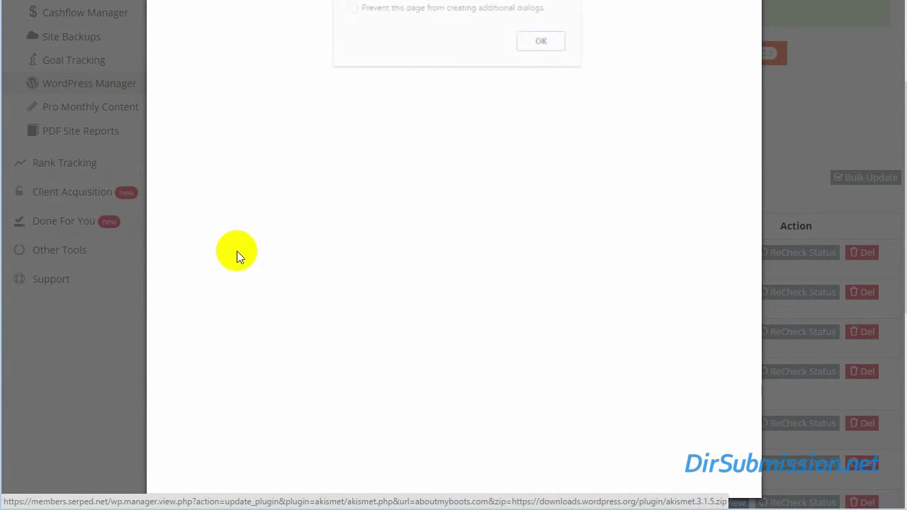
click(546, 41)
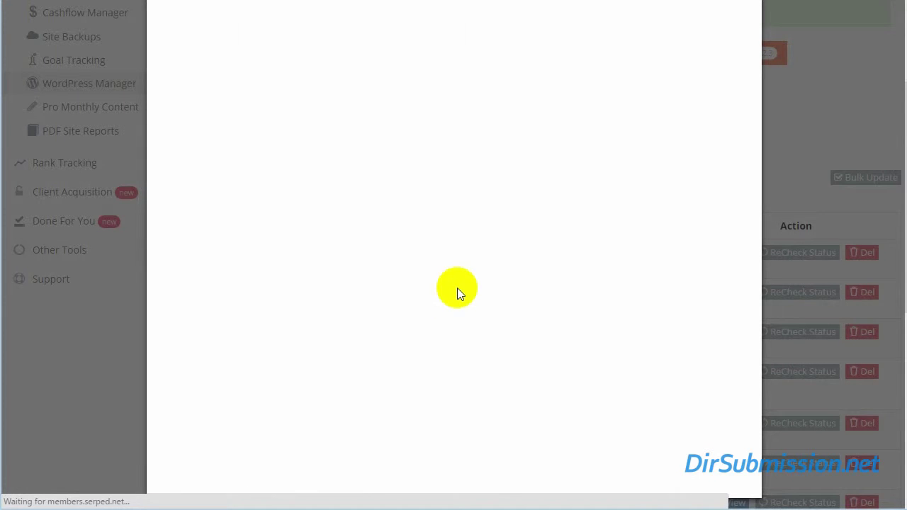
- Run the NextScripts Social Networks Auto-Poster plugin update
scroll(457, 288, down, 1)
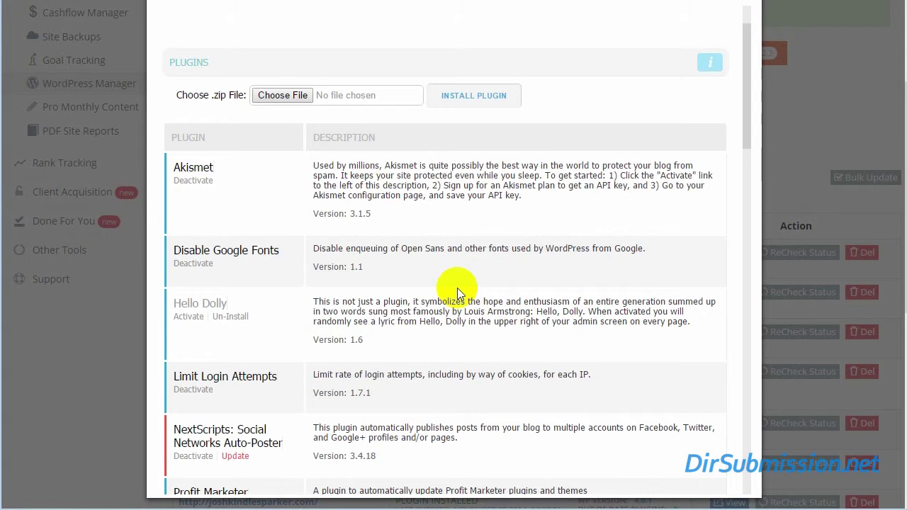
scroll(457, 288, down, 3)
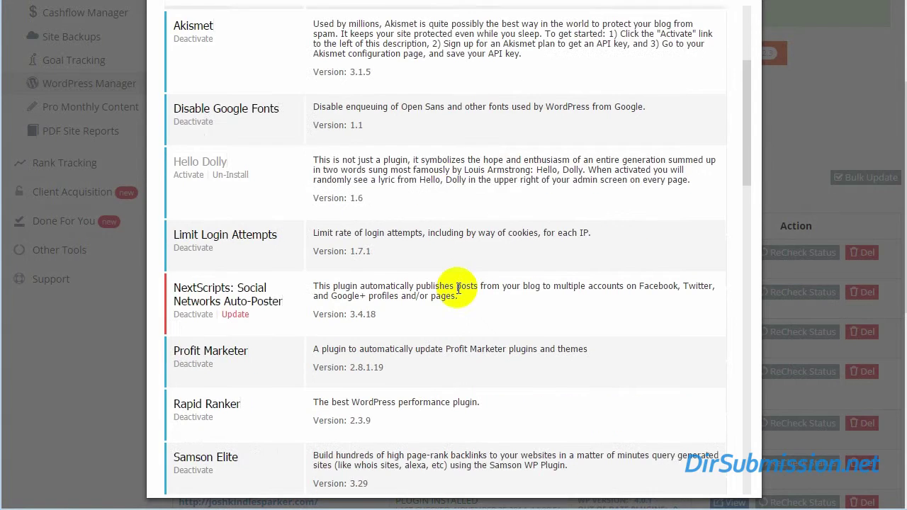
click(235, 316)
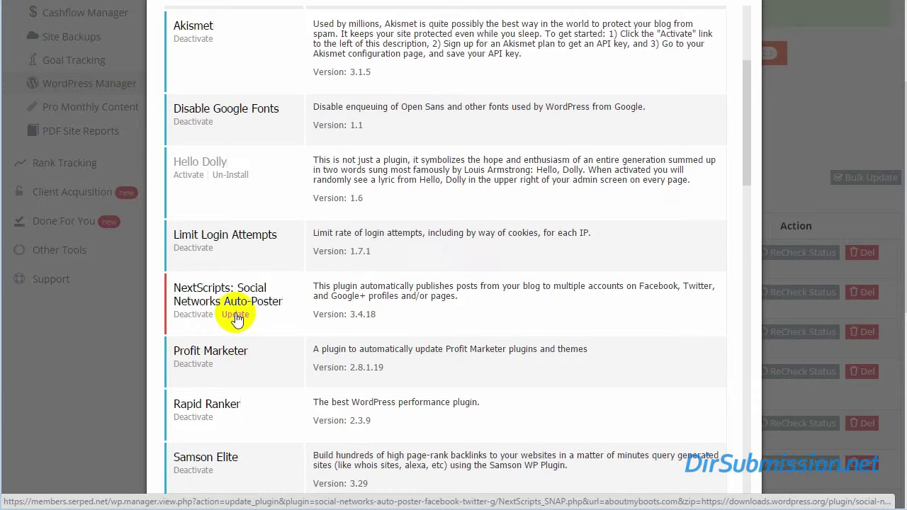
click(236, 316)
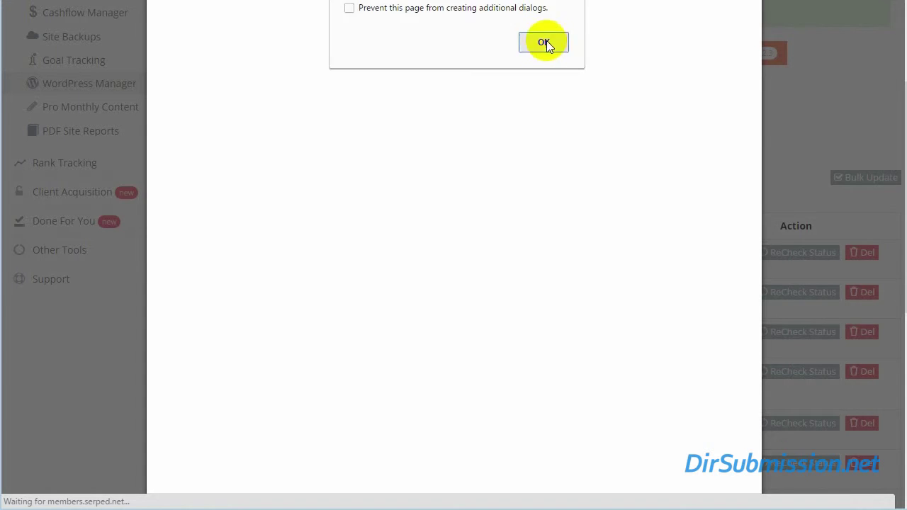
click(546, 41)
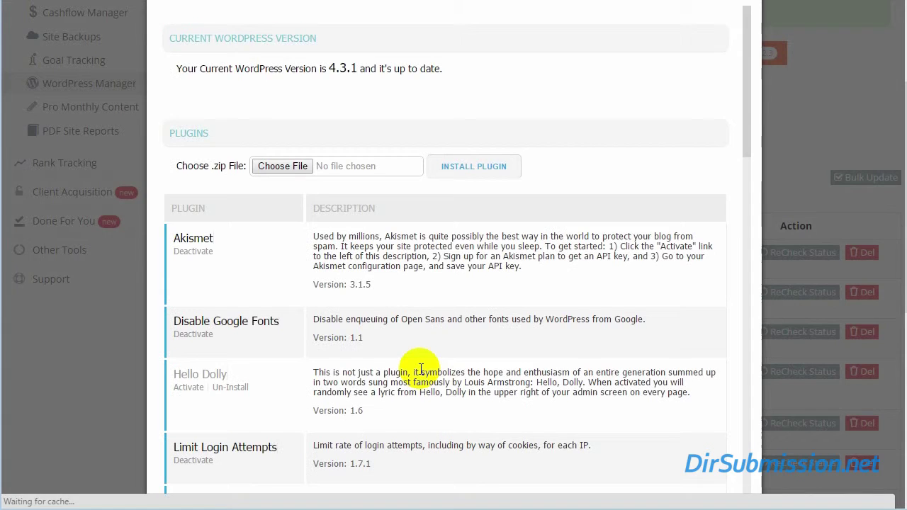
- Review the site's themes and analytics code, then close the plugins window
scroll(420, 369, down, 5)
scroll(420, 369, down, 2)
scroll(419, 368, down, 3)
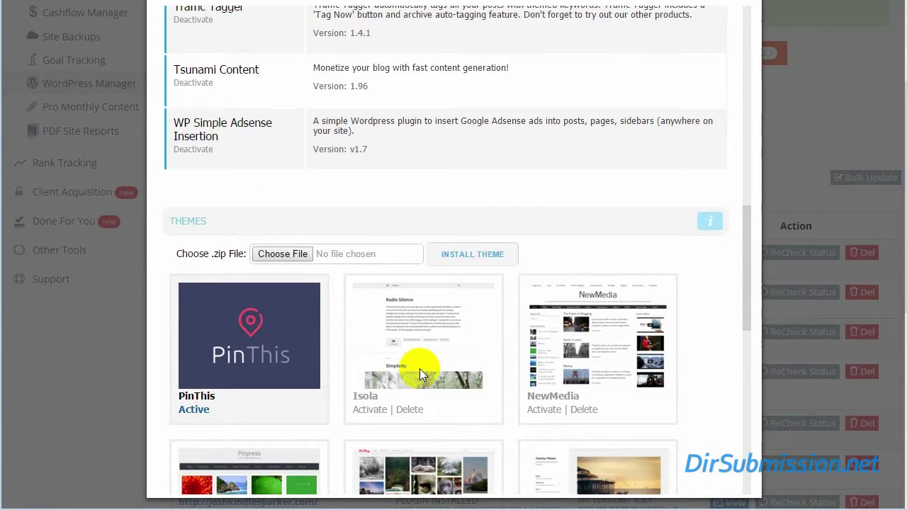
scroll(420, 368, down, 3)
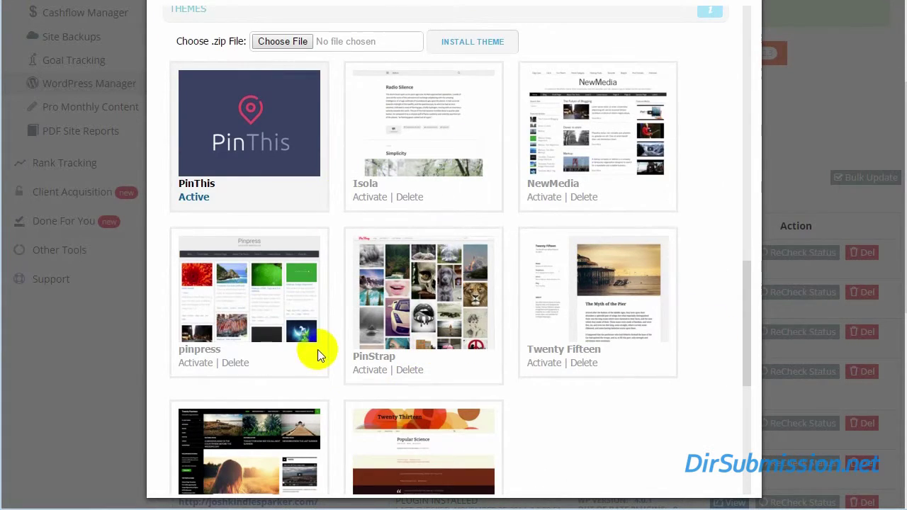
scroll(317, 350, down, 4)
scroll(318, 350, up, 1)
scroll(318, 349, up, 2)
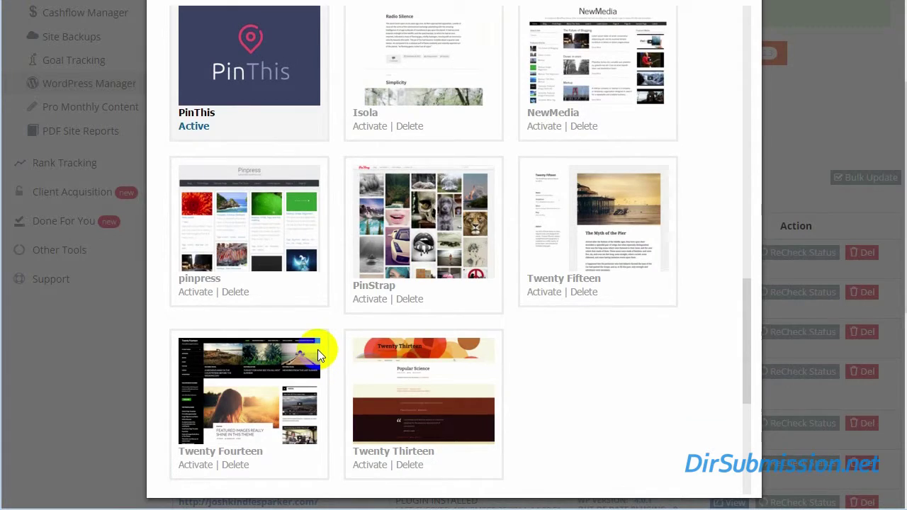
scroll(318, 349, down, 4)
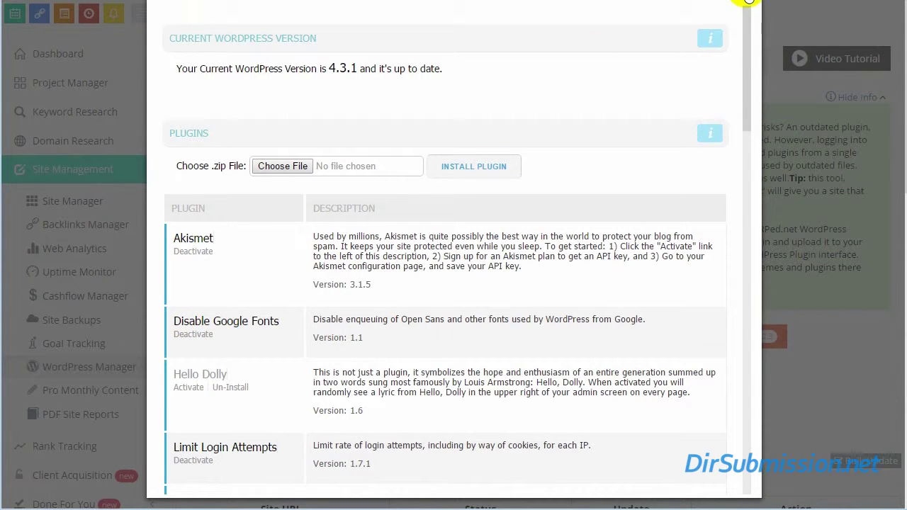
click(748, 1)
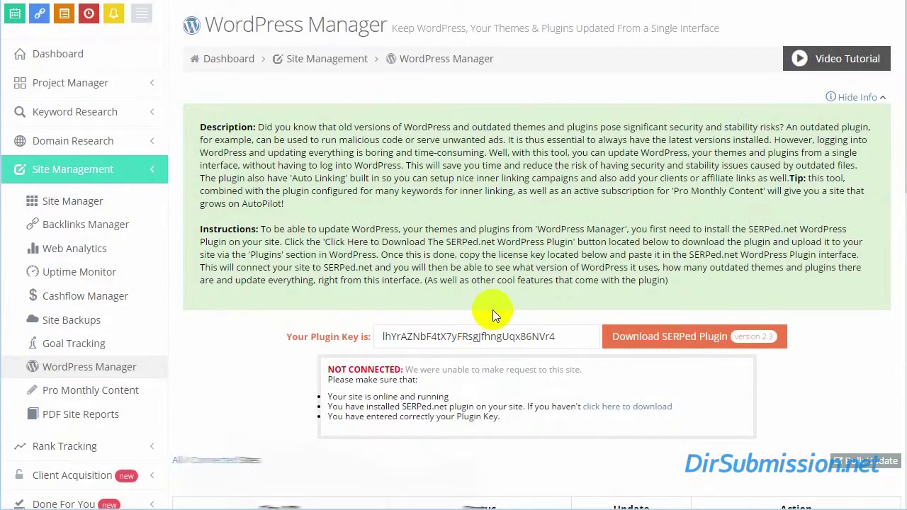
- Recheck the second connected site's status, then go to PDF Site Reports
scroll(493, 310, down, 2)
scroll(493, 310, down, 1)
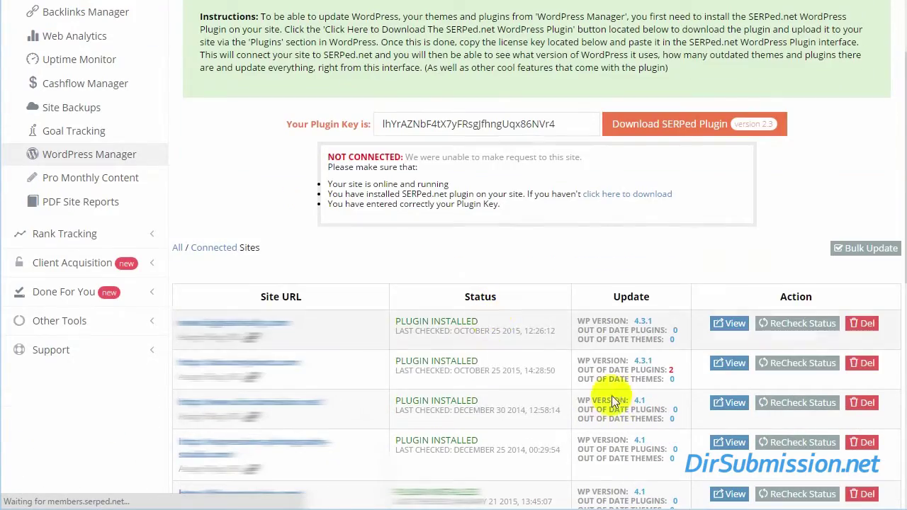
click(801, 365)
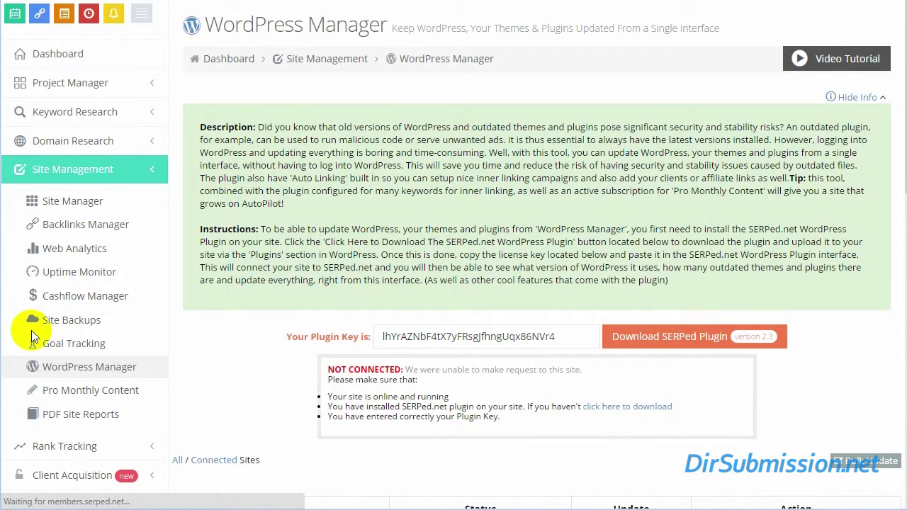
scroll(31, 330, down, 2)
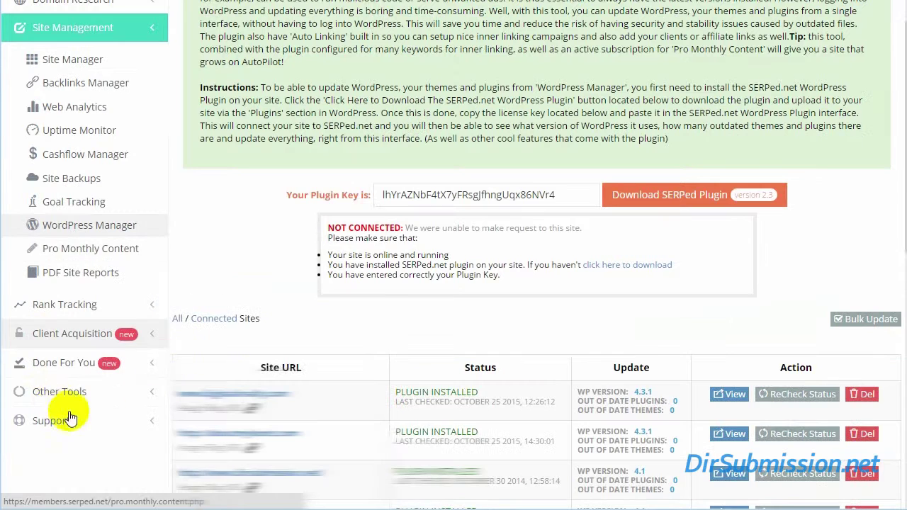
click(66, 273)
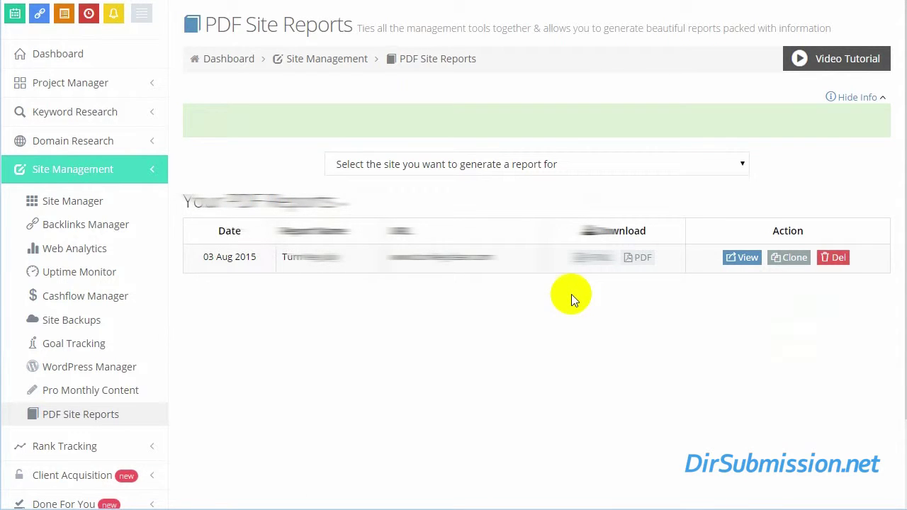
- Expand the Rank Tracking, Client Acquisition and Done For You sidebar menus
scroll(556, 320, down, 3)
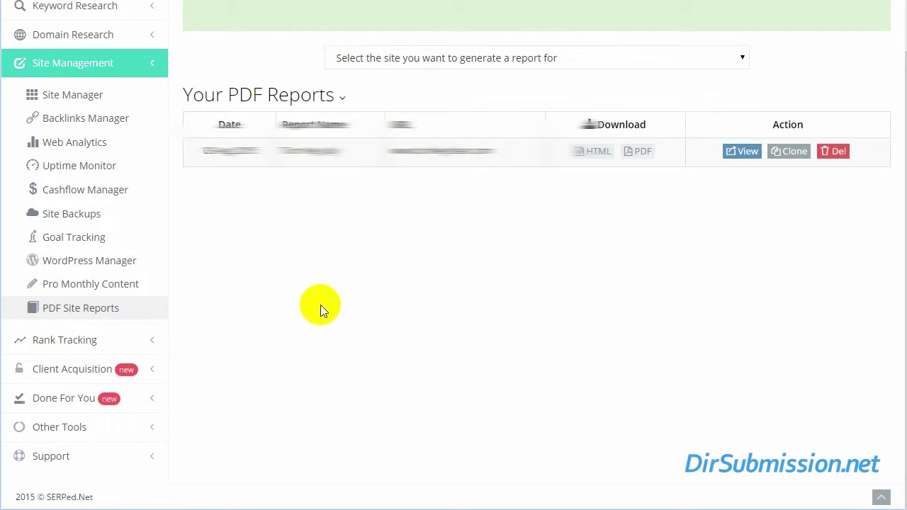
click(64, 345)
scroll(65, 352, down, 2)
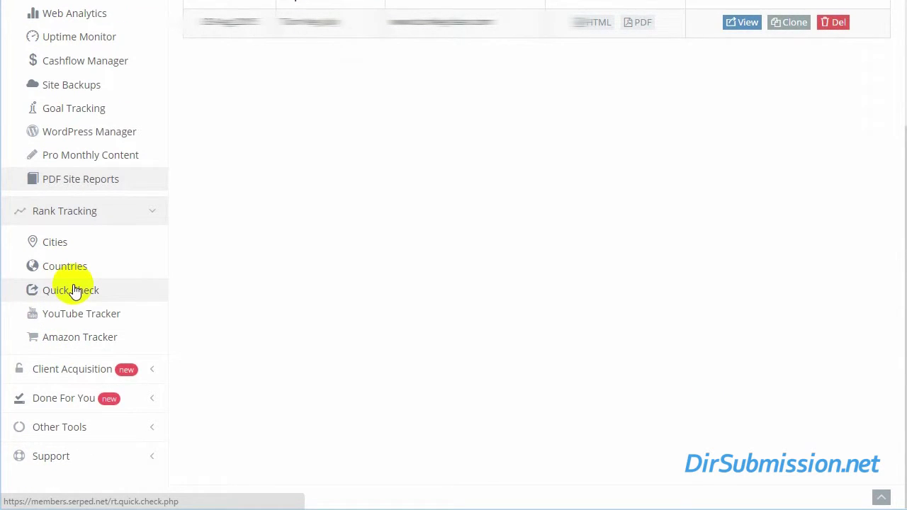
click(74, 372)
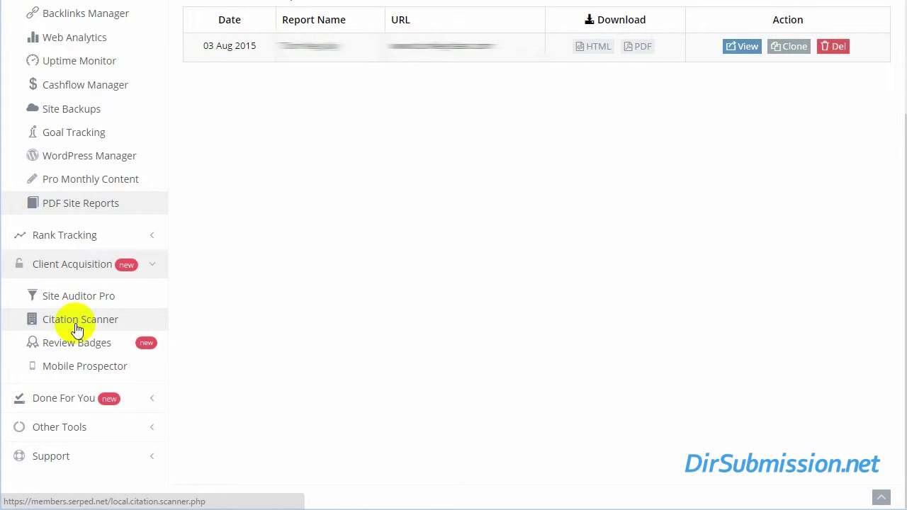
click(54, 399)
scroll(56, 383, up, 1)
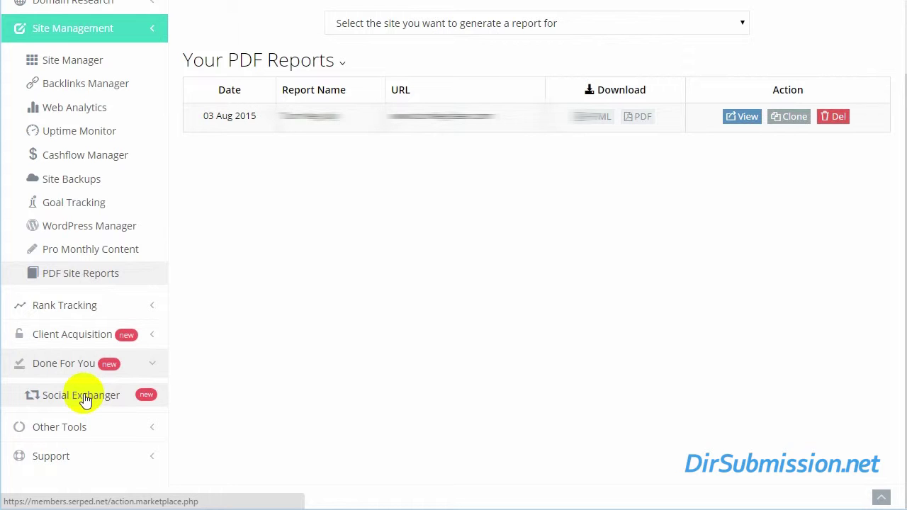
- Browse the Social Exchanger October 2015 task list and expand Other Tools
click(84, 395)
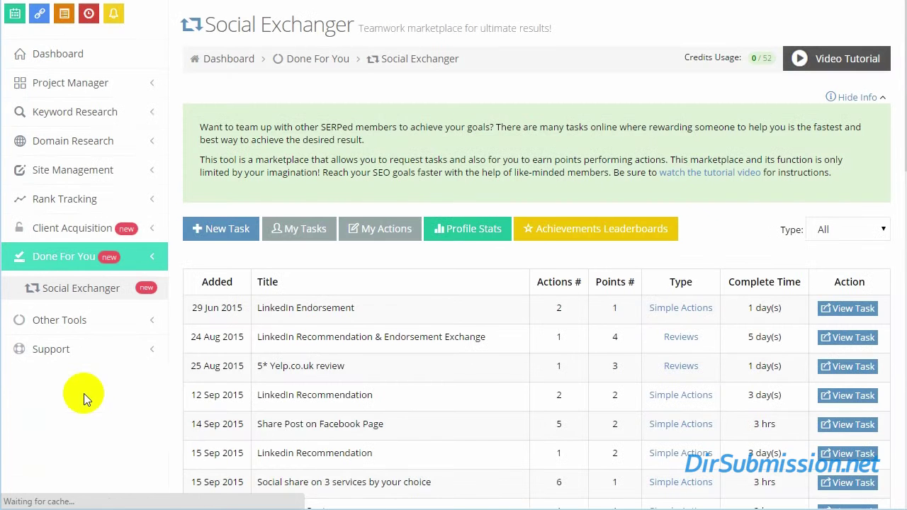
scroll(376, 352, down, 1)
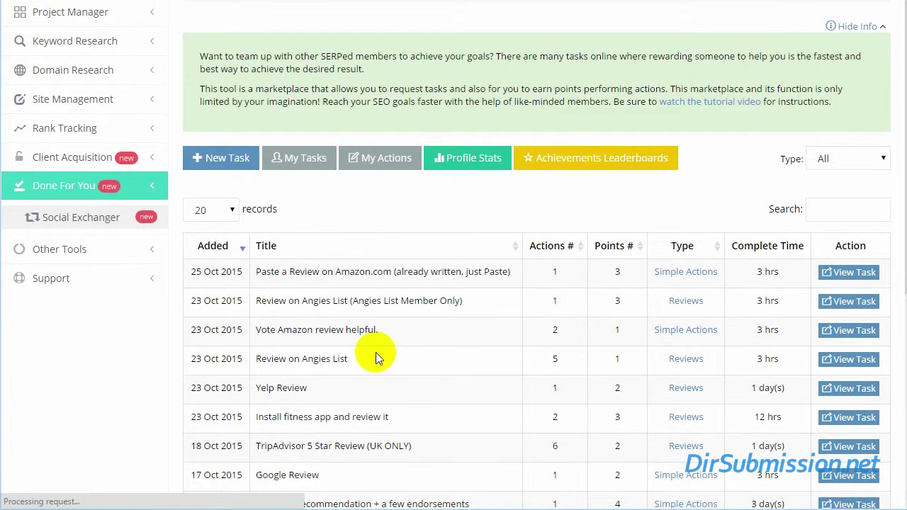
scroll(375, 353, down, 1)
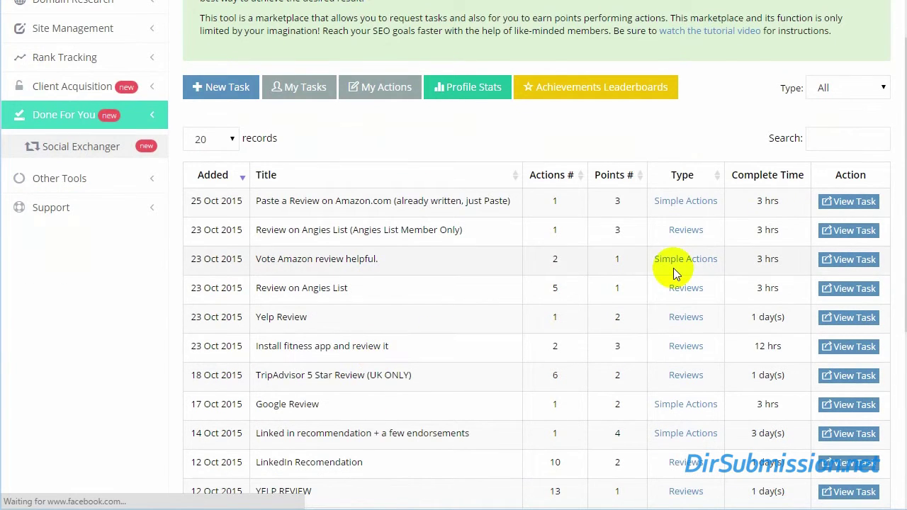
scroll(673, 270, down, 2)
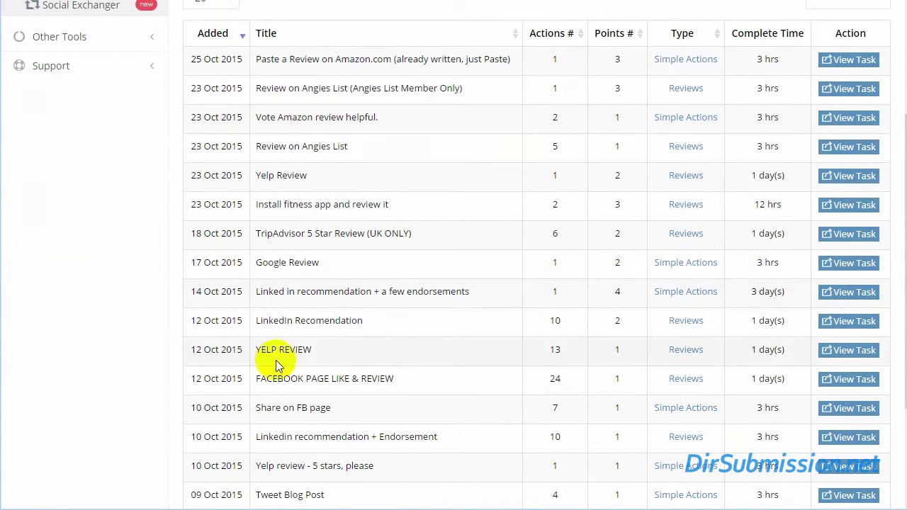
scroll(331, 289, down, 1)
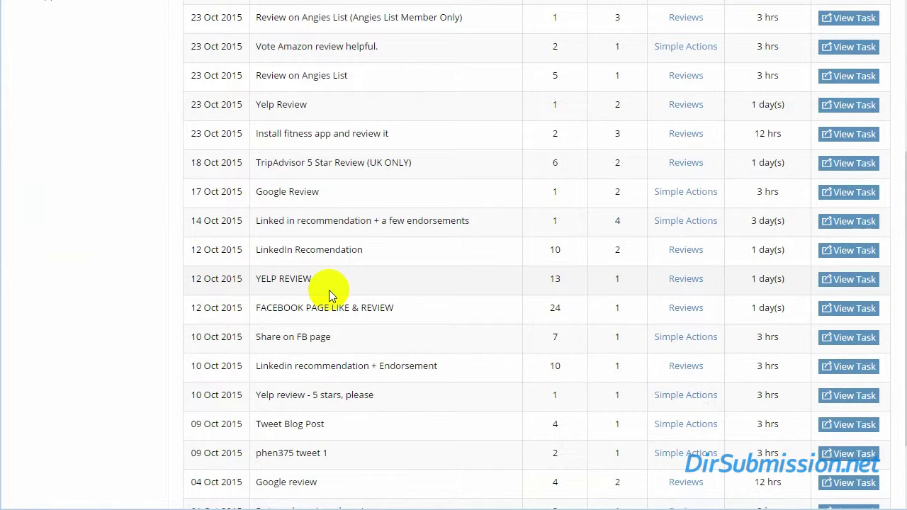
scroll(328, 290, up, 1)
scroll(329, 290, up, 1)
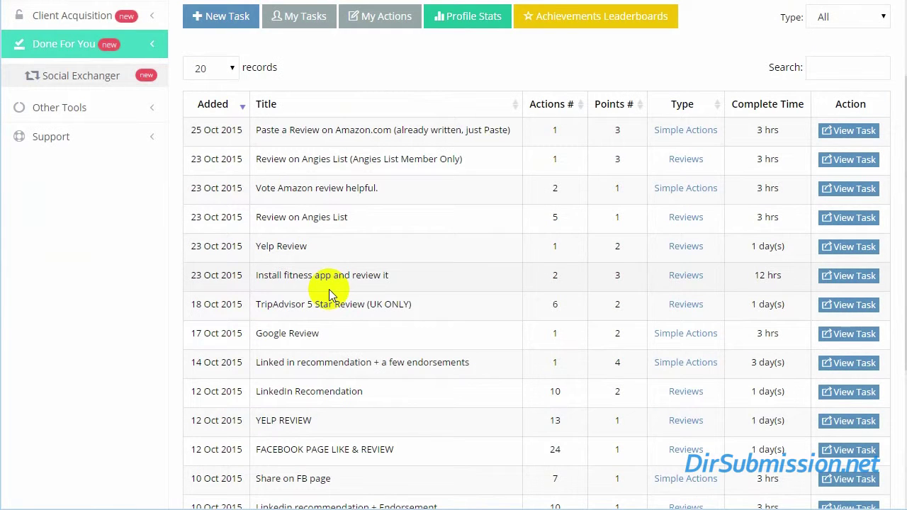
click(55, 116)
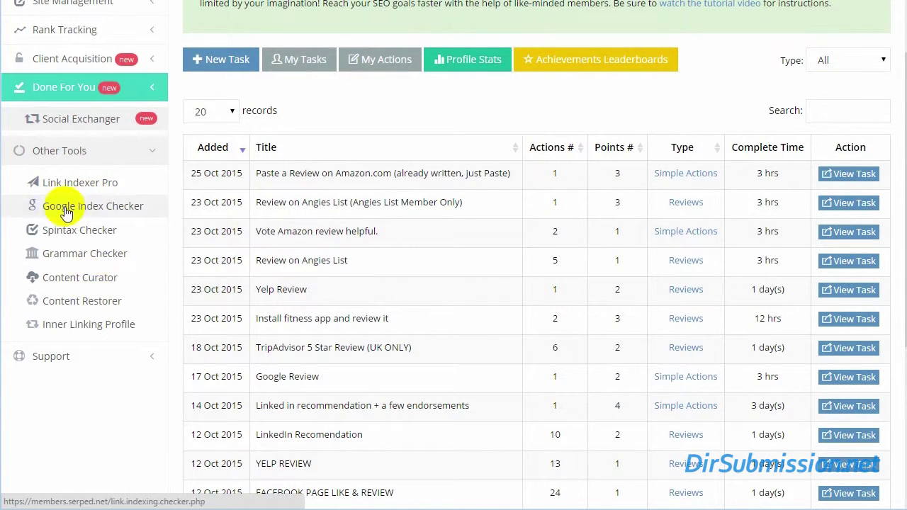
- Expand Support to list Video Tutorials, FAQ's, Suggest a Feature and Submit a Ticket
scroll(82, 298, up, 3)
scroll(81, 298, down, 3)
click(70, 309)
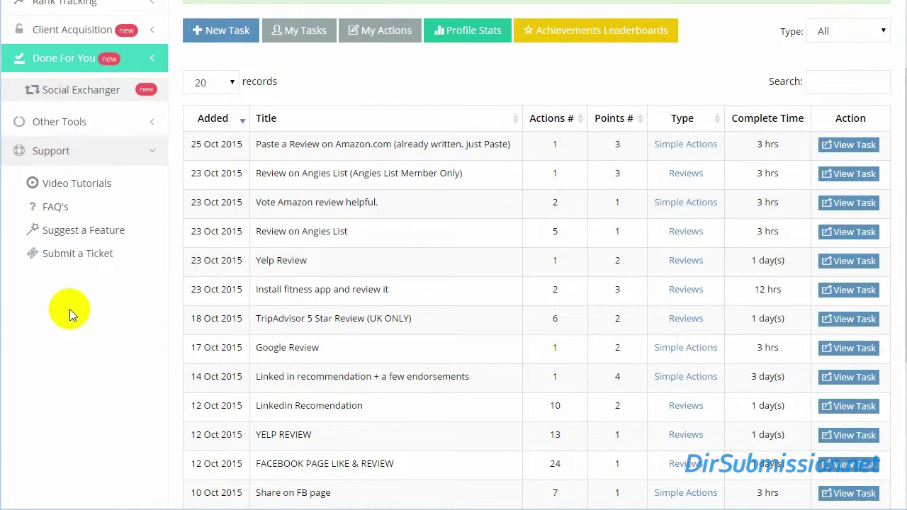
scroll(70, 309, up, 3)
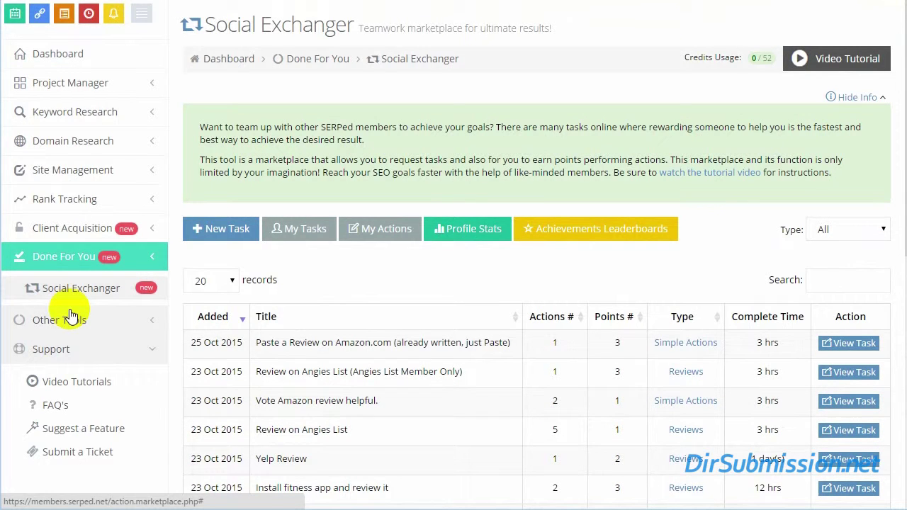